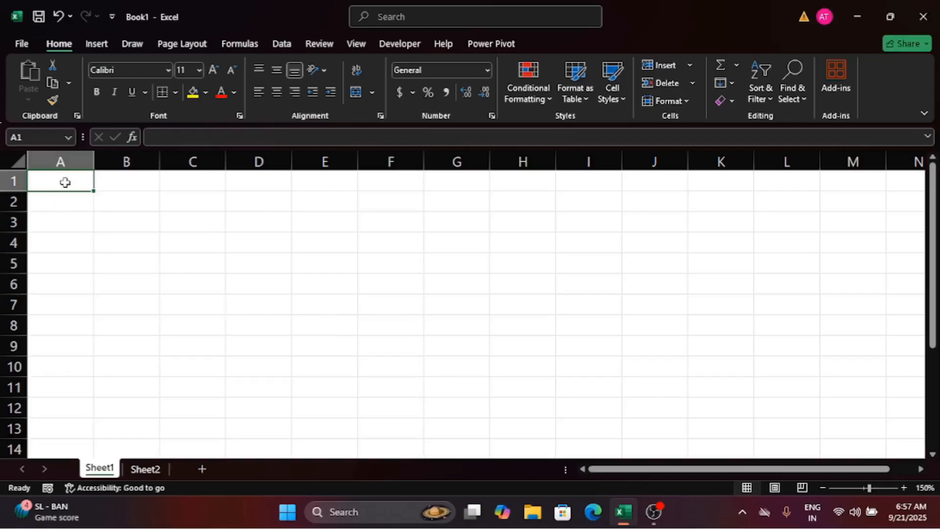
Enter 23, 45, 67, 89, 90 and 86 into cells A1 through F1
type("23")
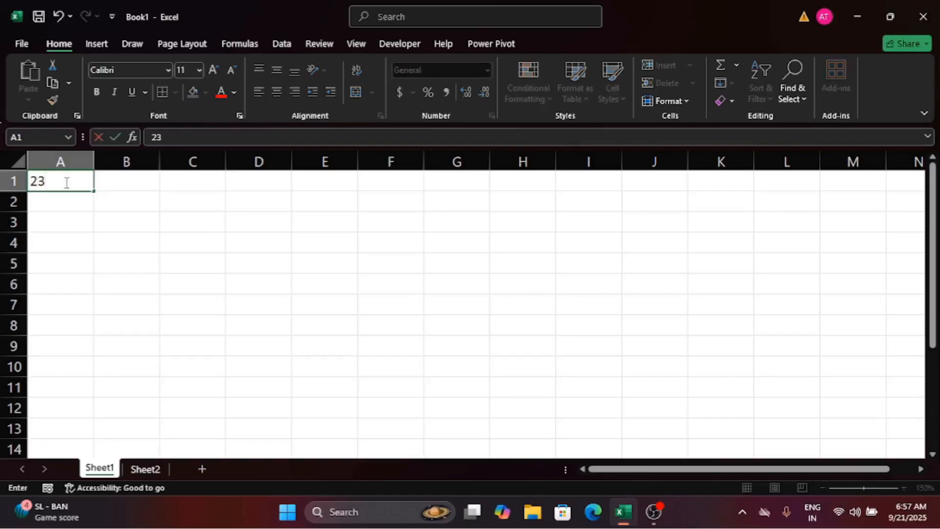
key("Tab")
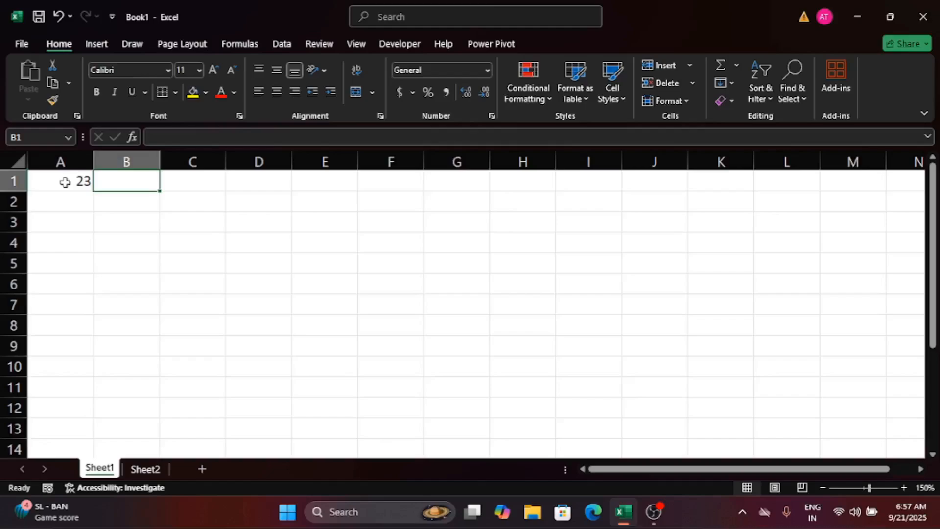
type("45")
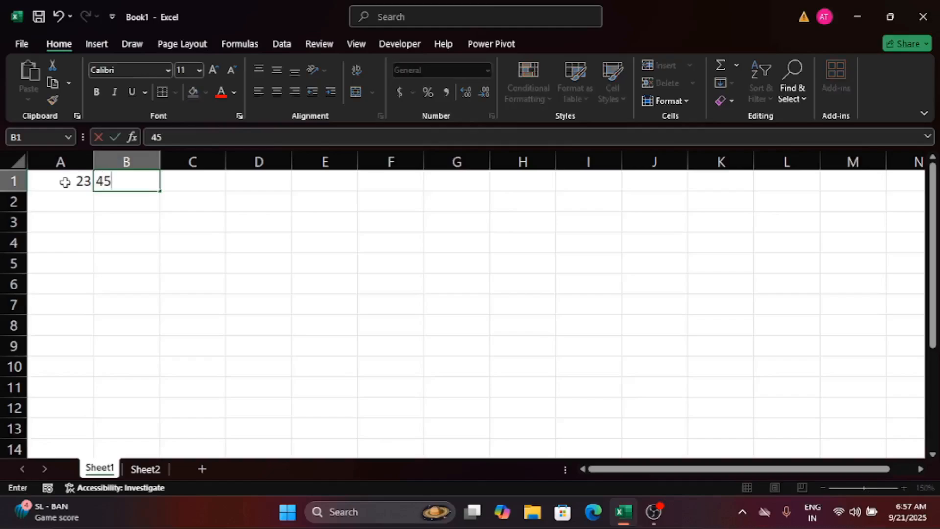
key("Tab")
type("67")
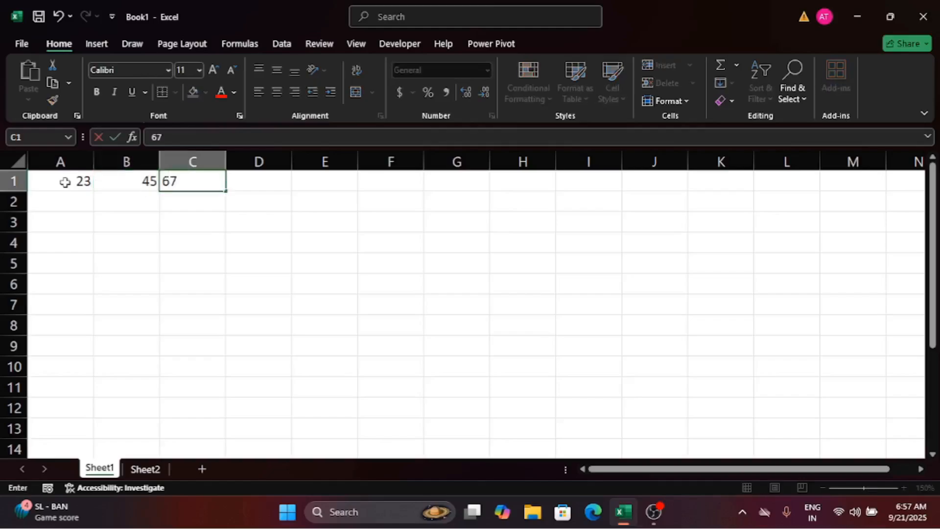
key("Tab")
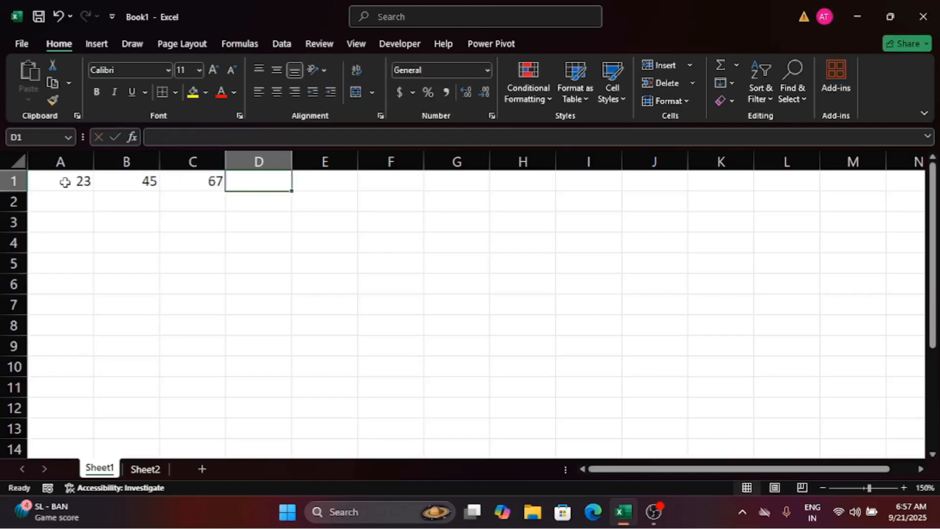
type("89")
key("Tab")
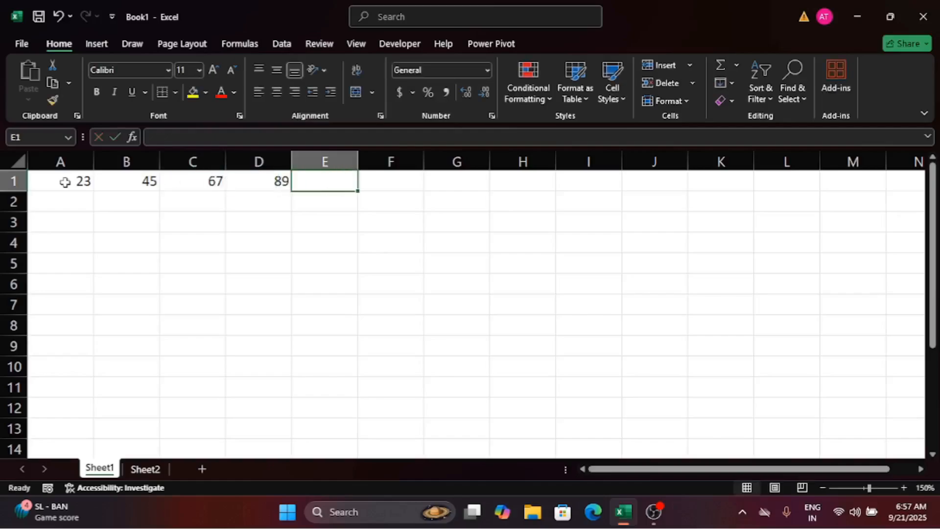
type("90")
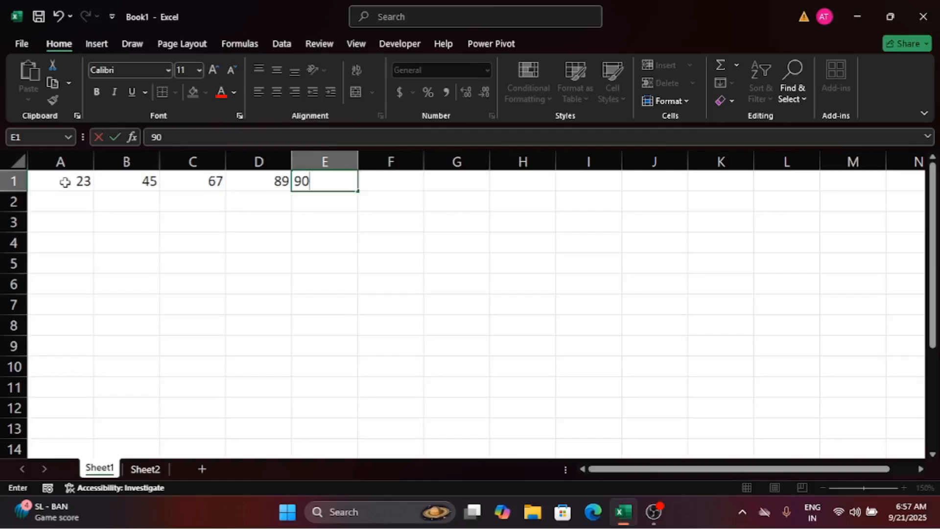
key("Tab")
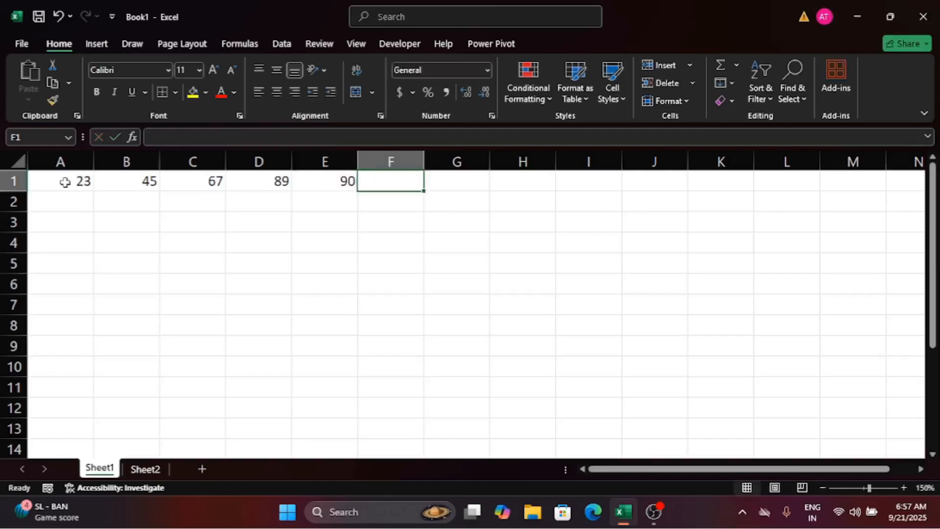
type("86")
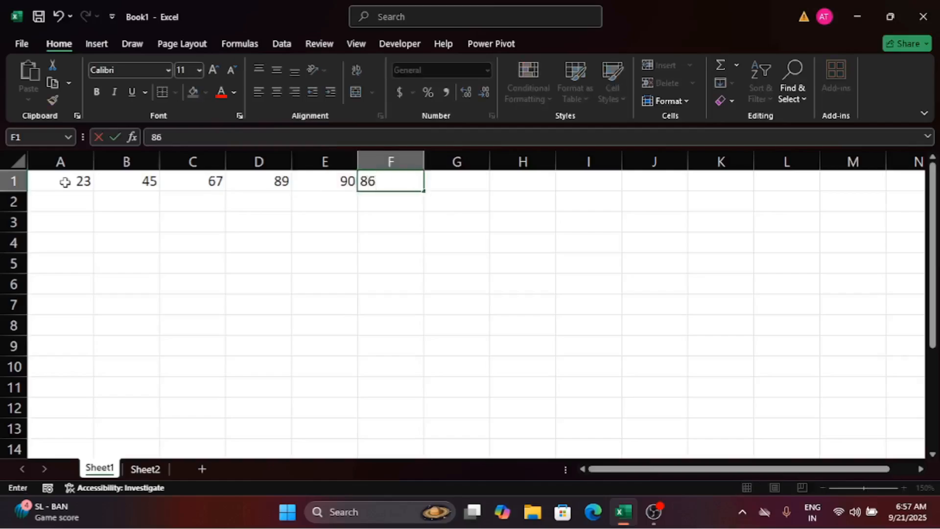
key("Return")
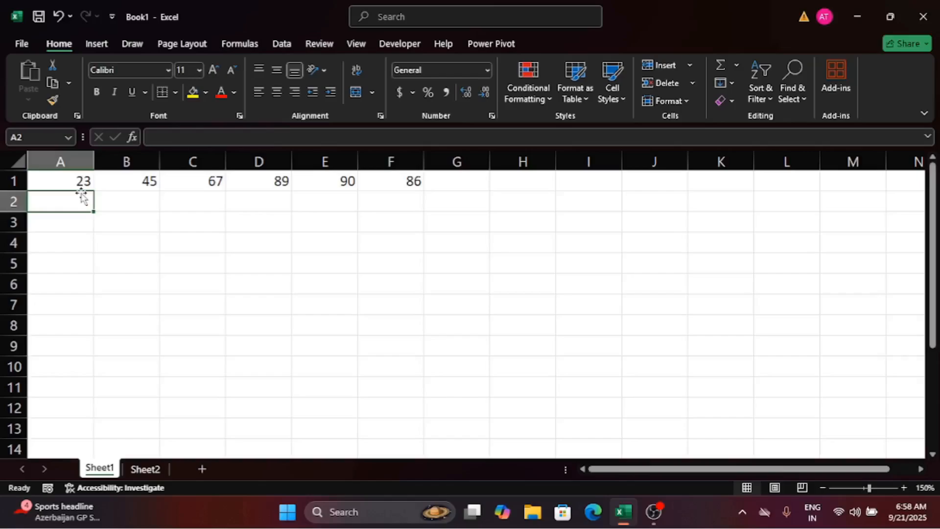
Enter 43, 65, 87, 65, 28 and 87 into cells A2 through F2
type("43")
key("Tab")
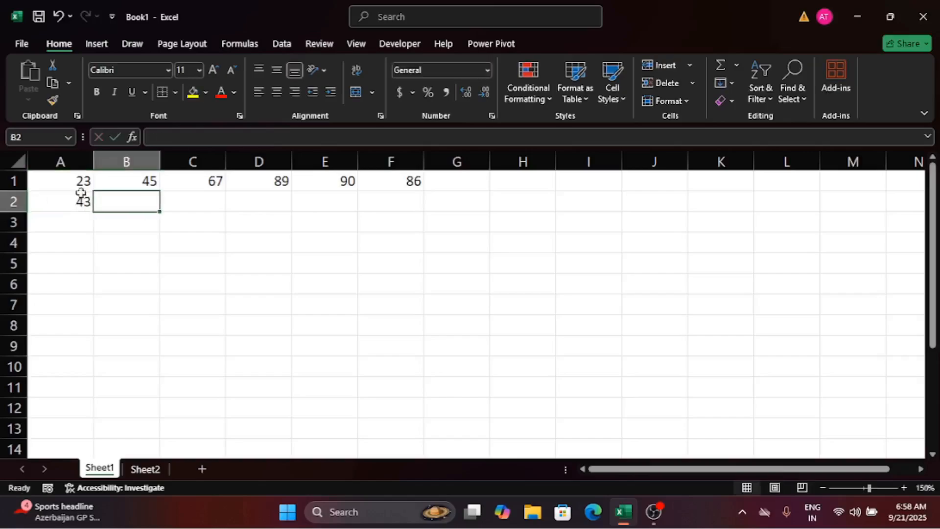
type("65")
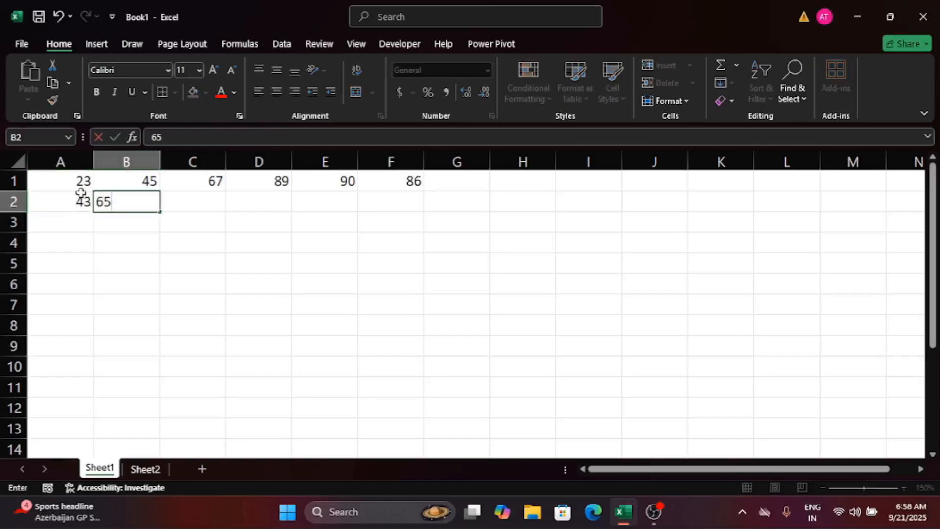
key("Tab")
type("87")
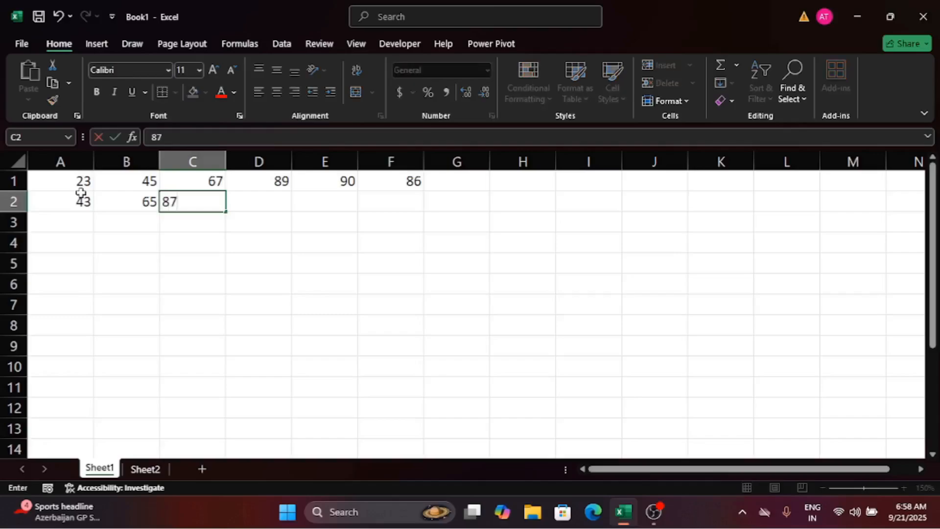
key("Tab")
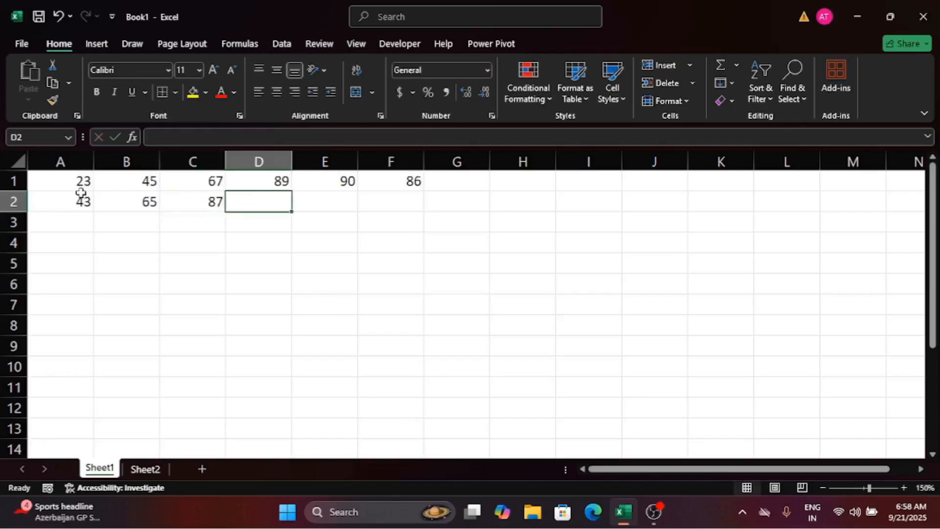
type("65")
key("Tab")
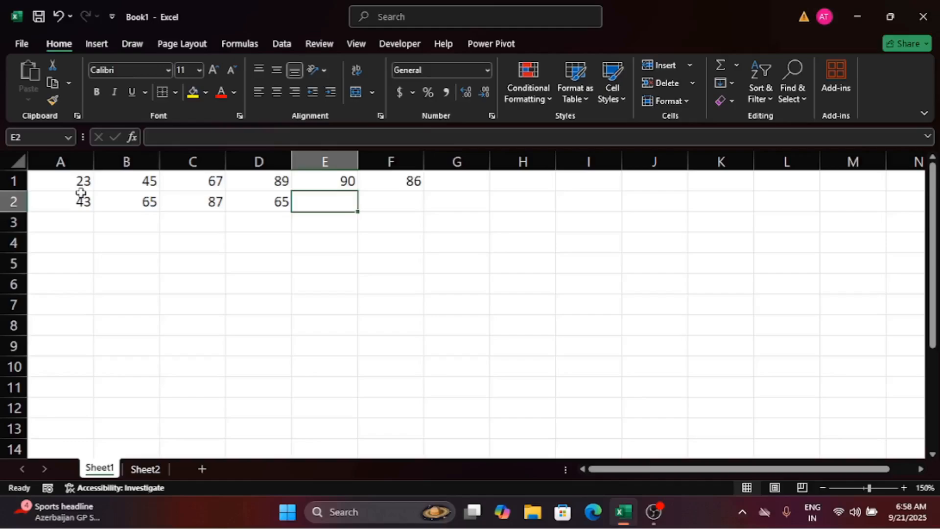
type("28")
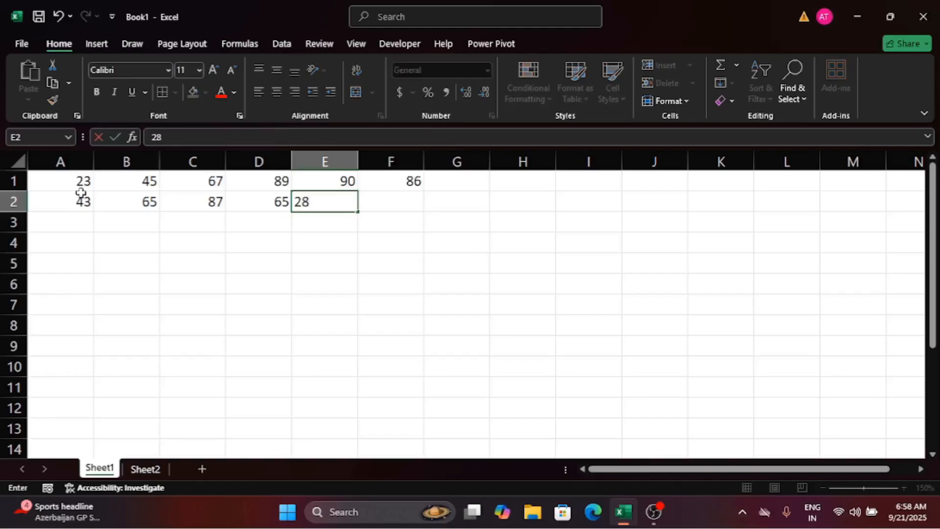
key("Tab")
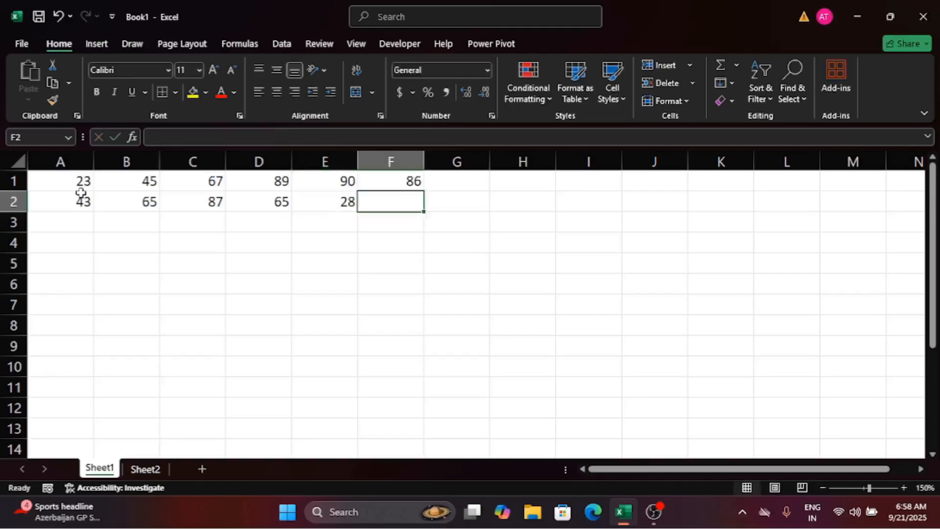
type("87")
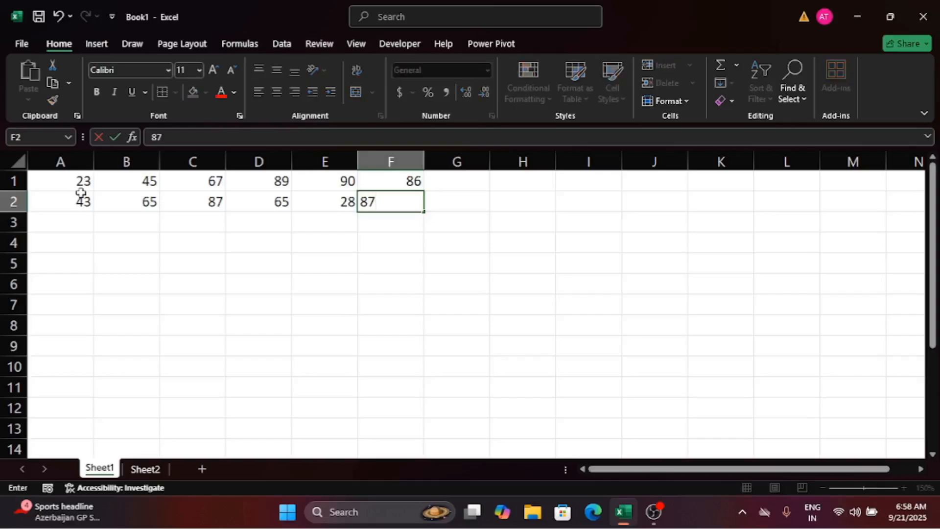
key("Return")
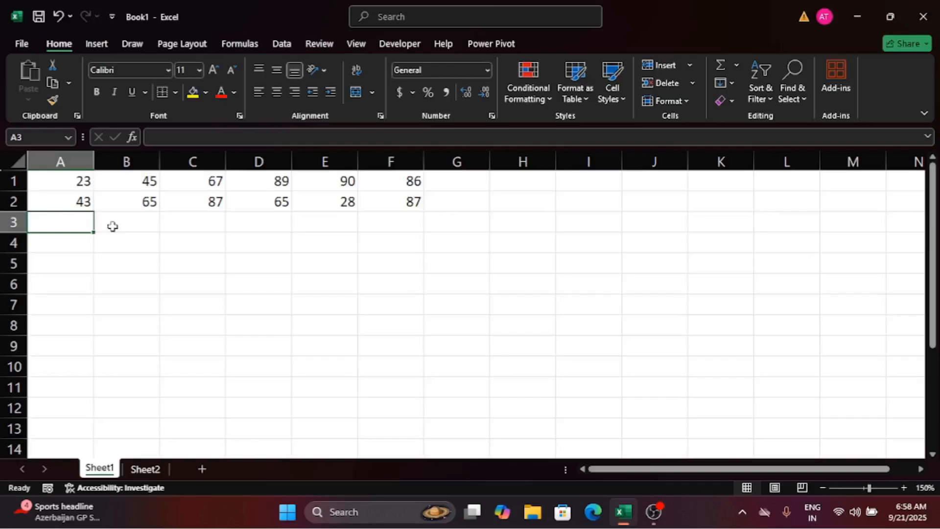
Enter 60, 90, 78 and 45 into cells A3 through D3
type("60")
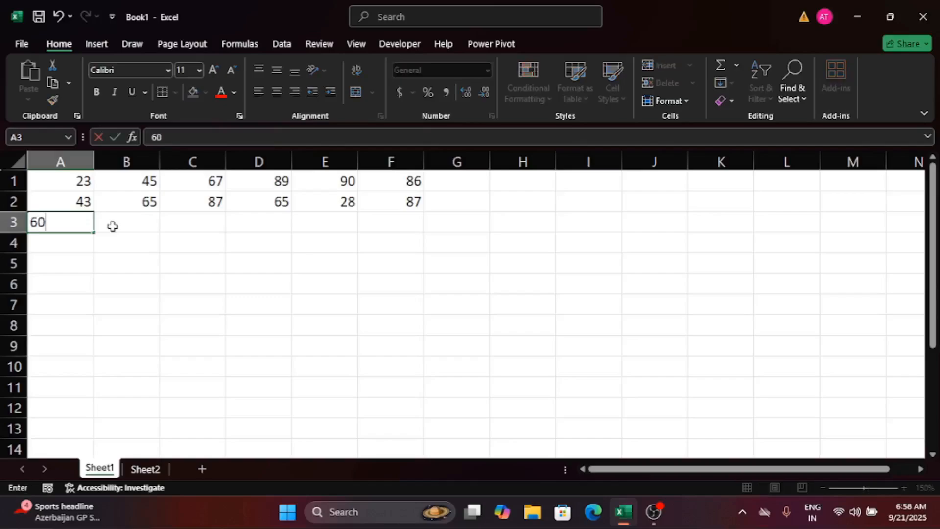
left_click(112, 227)
type("90")
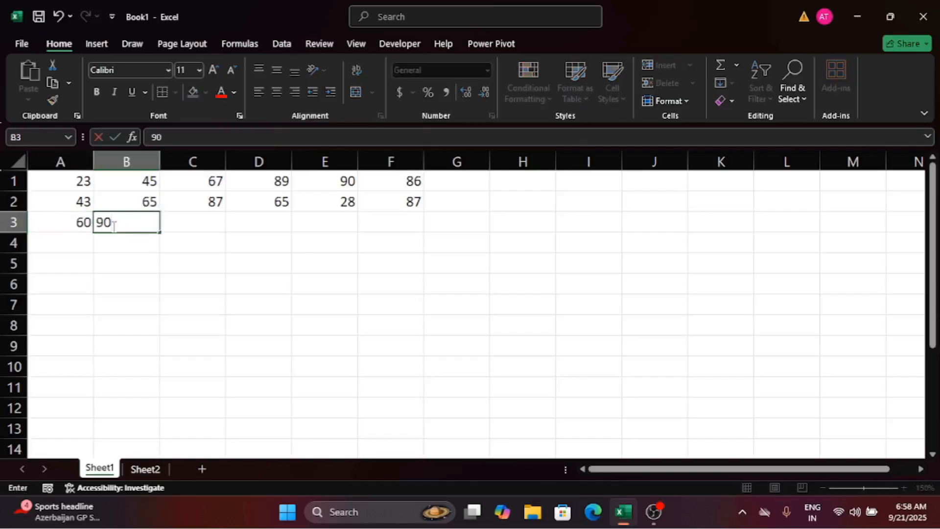
key("Tab")
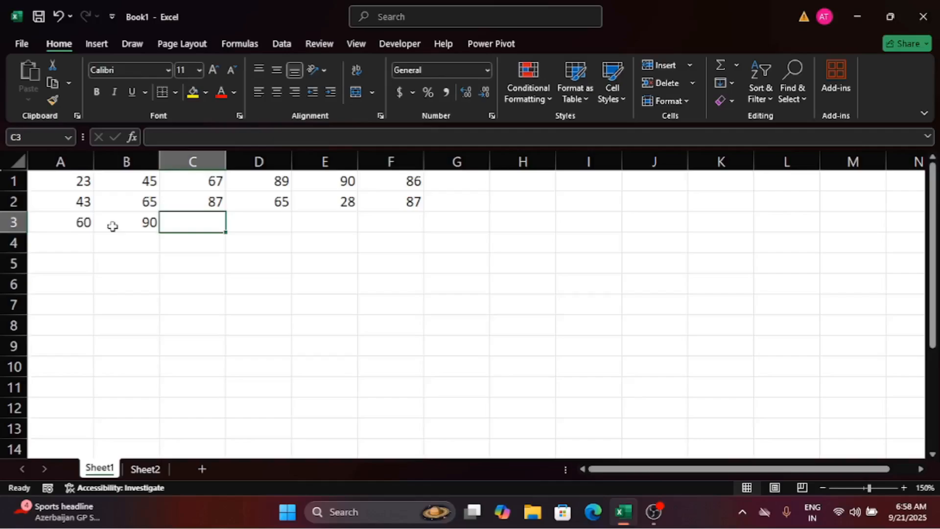
type("78")
key("Tab")
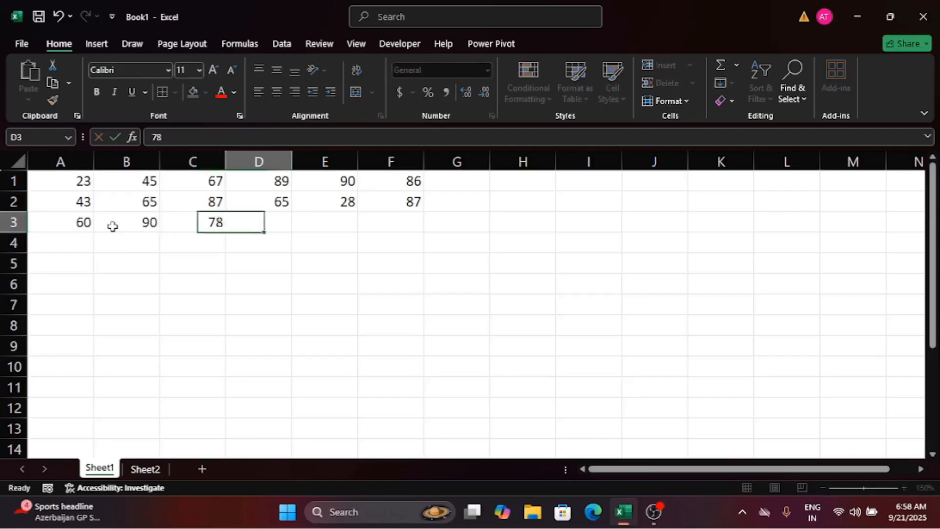
type("45")
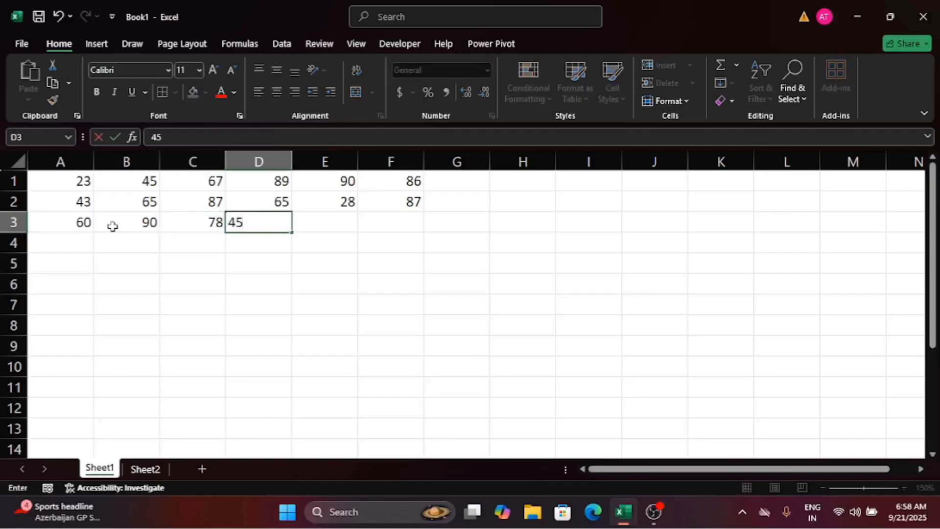
key("Return")
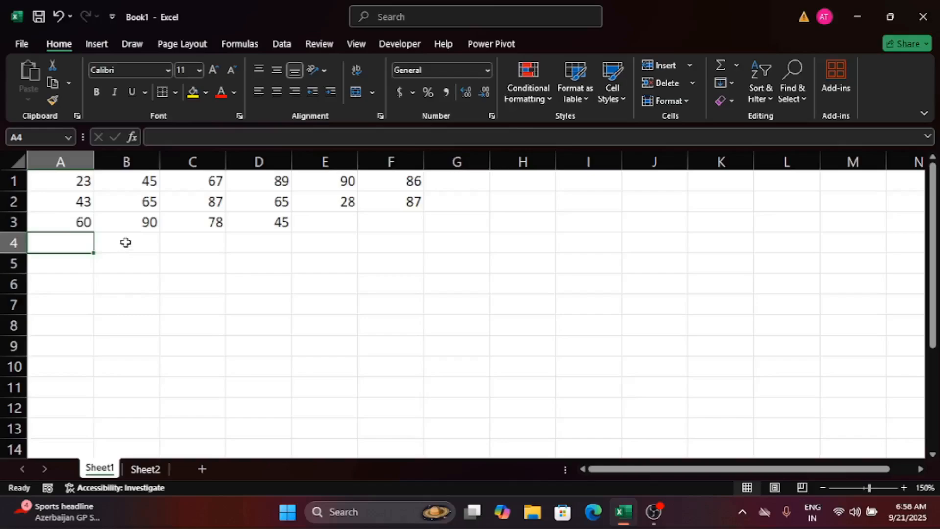
Enter 67, 43 and 80 into cells A4 through C4
type("67")
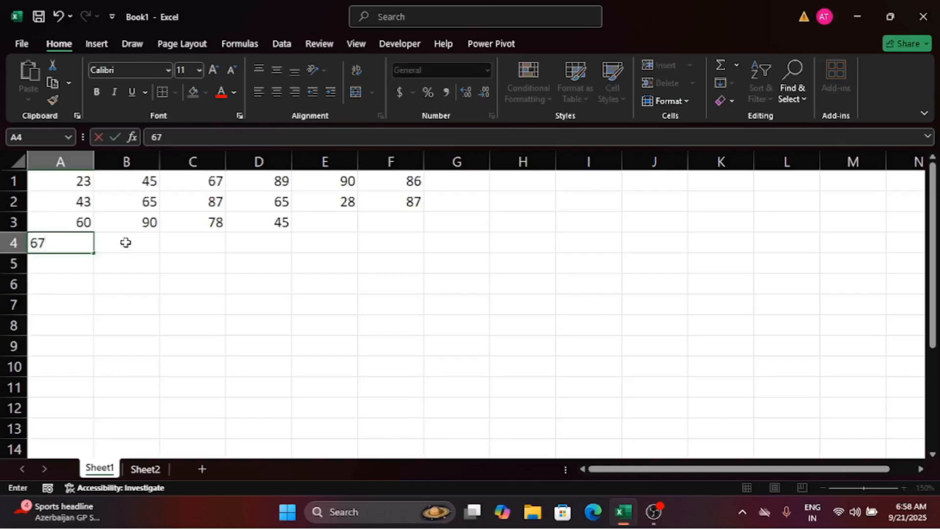
key("ctrl+Return")
left_click(126, 243)
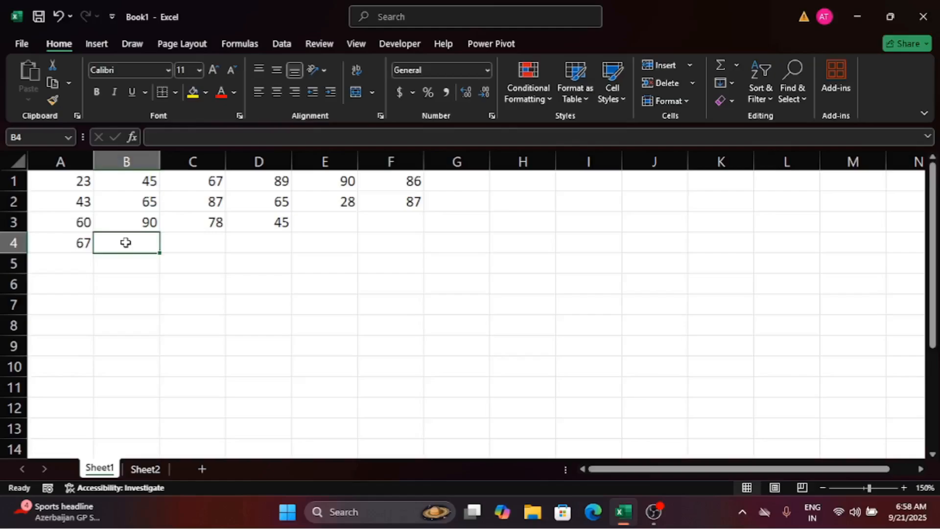
type("43")
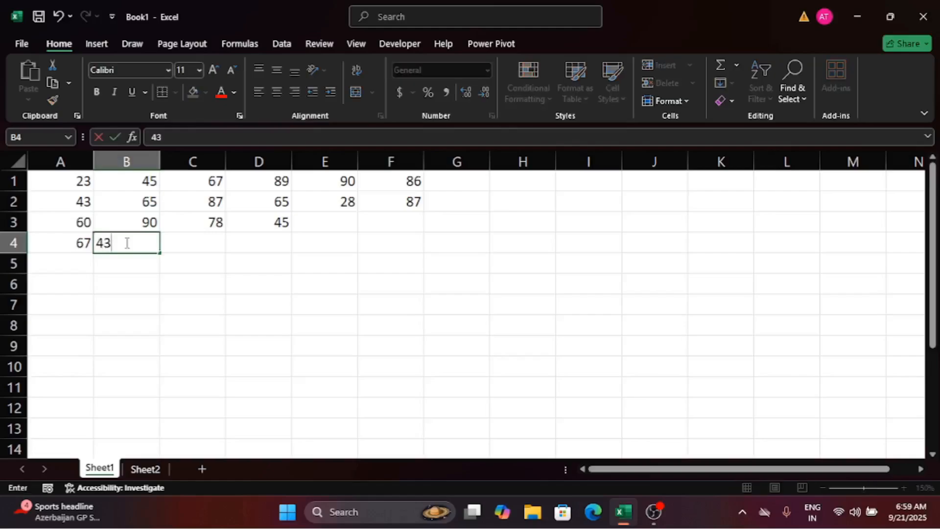
key("Tab")
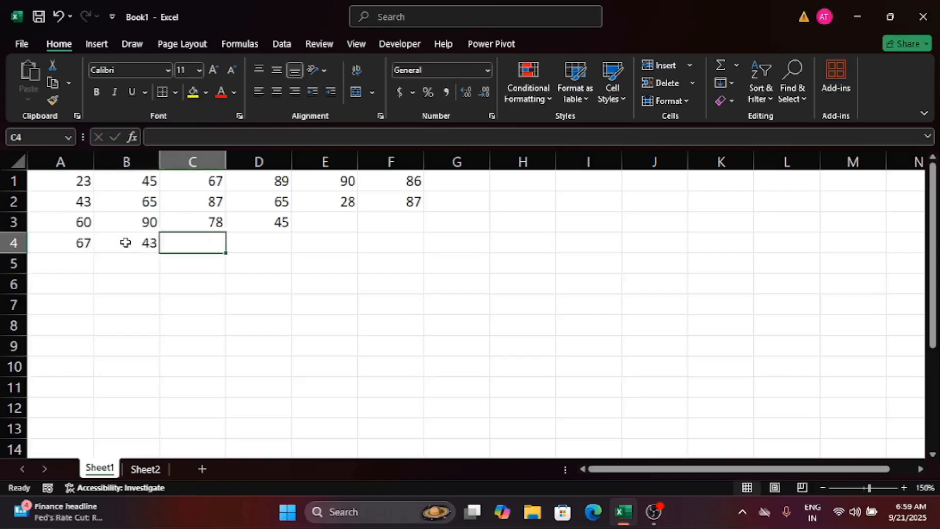
type("80")
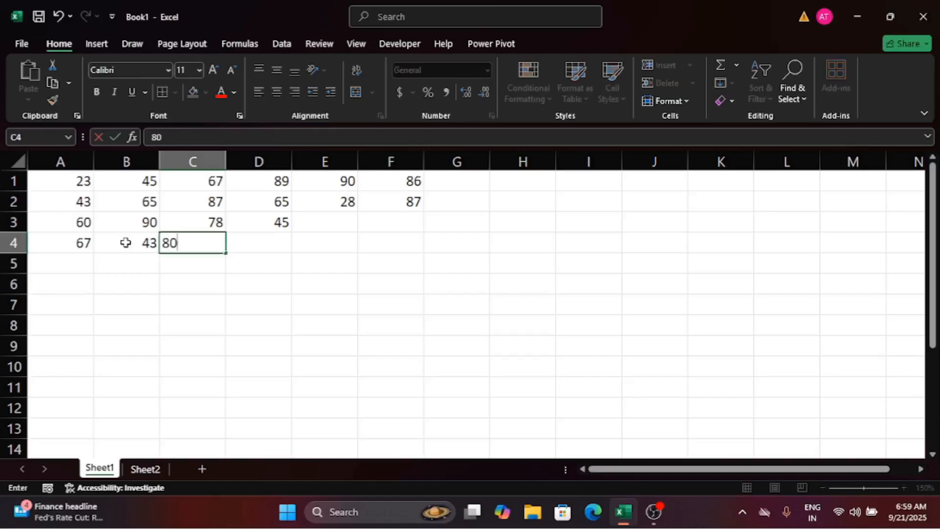
key("Tab")
Enter 54, 75 and 80 into cells D4 through F4
type("54")
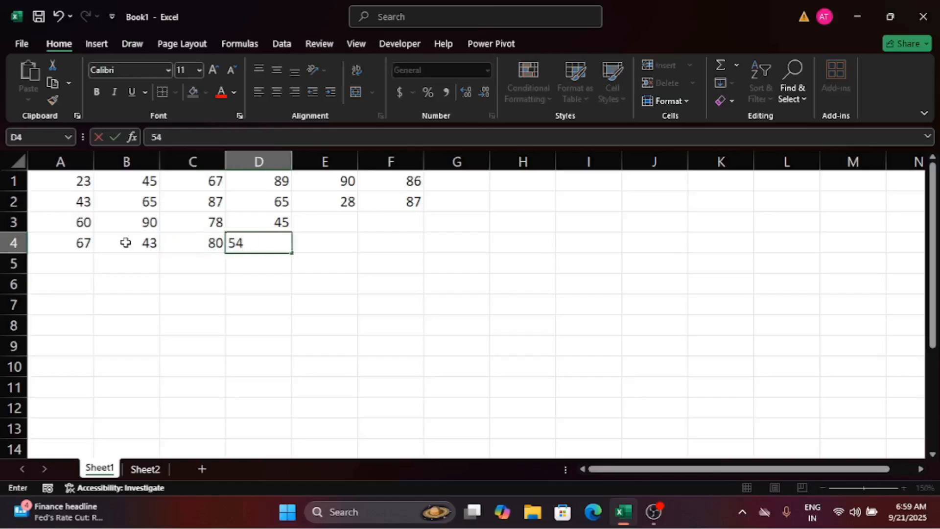
key("Tab")
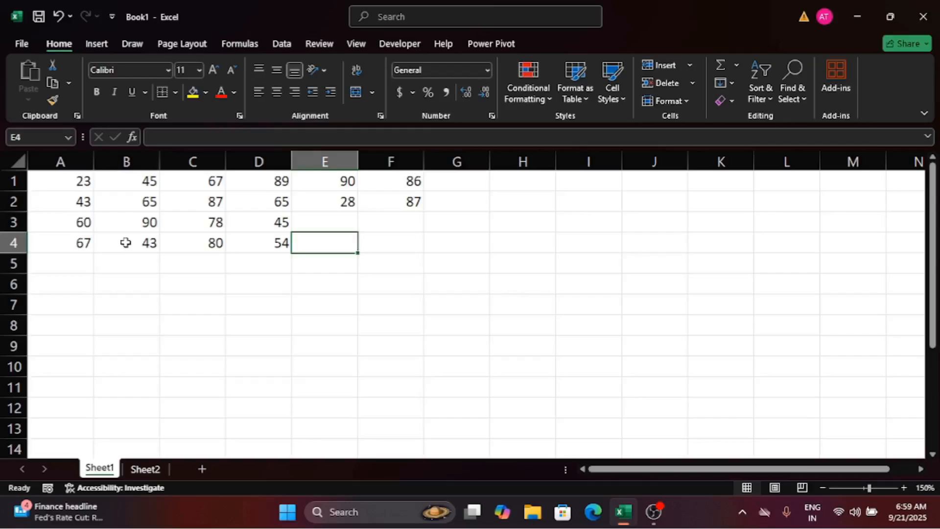
type("75")
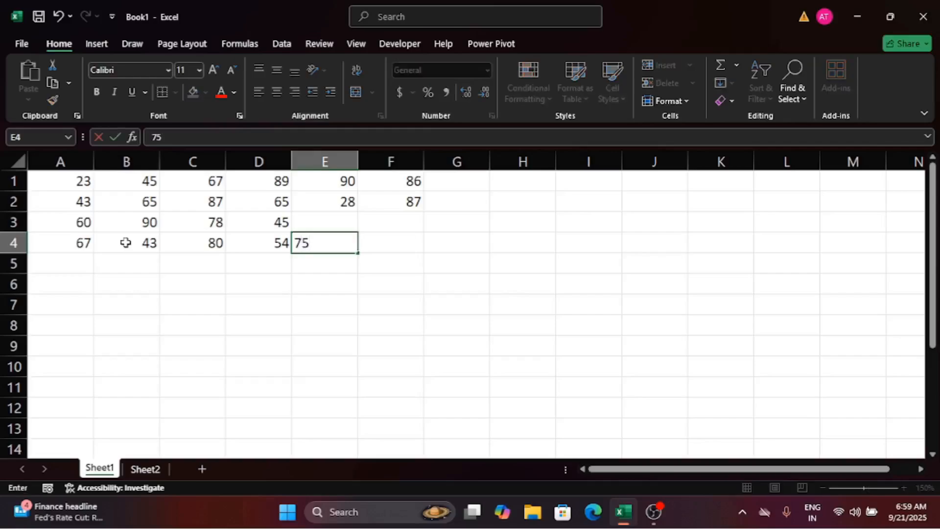
key("Tab")
type("80")
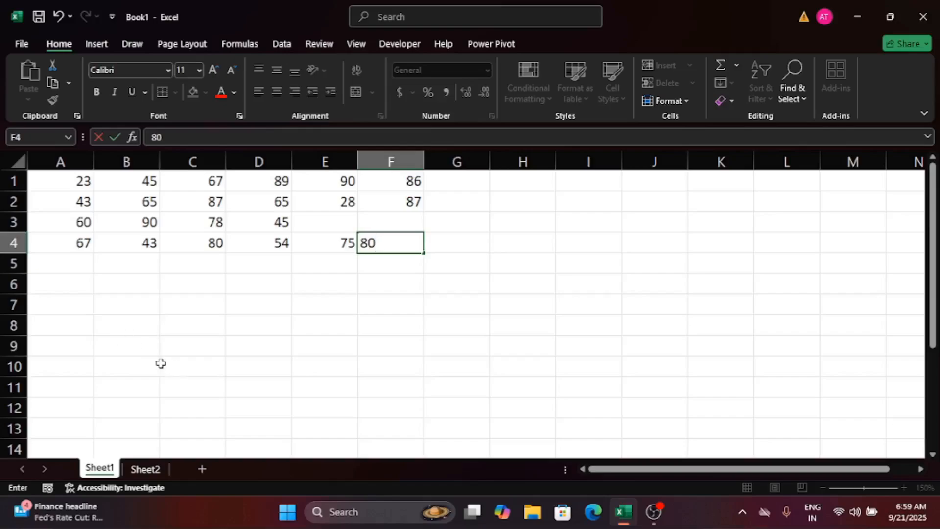
left_click(130, 312)
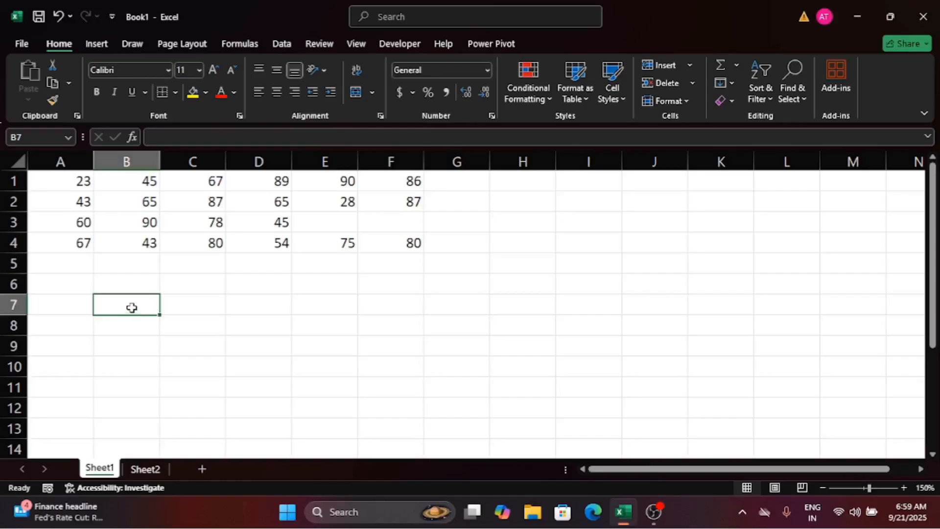
Type four student first names into cells B7 through E7
type("ram")
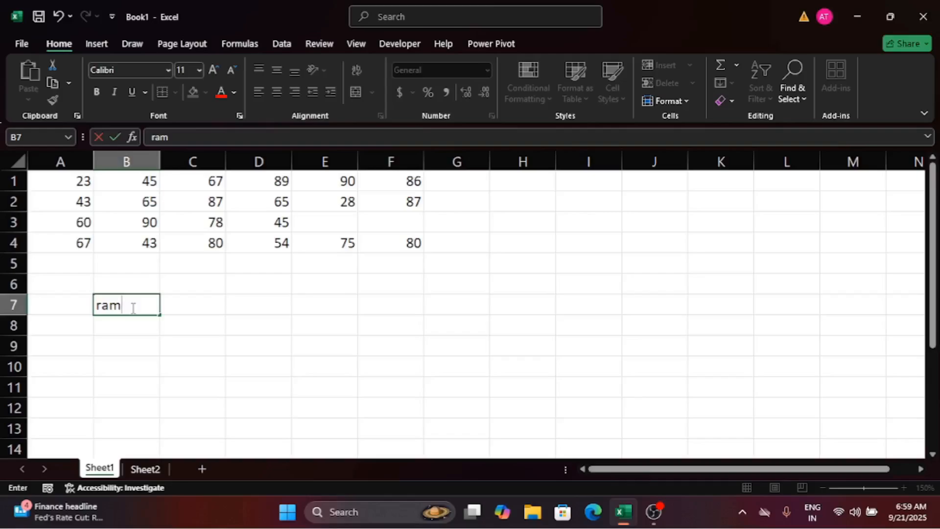
key("Tab")
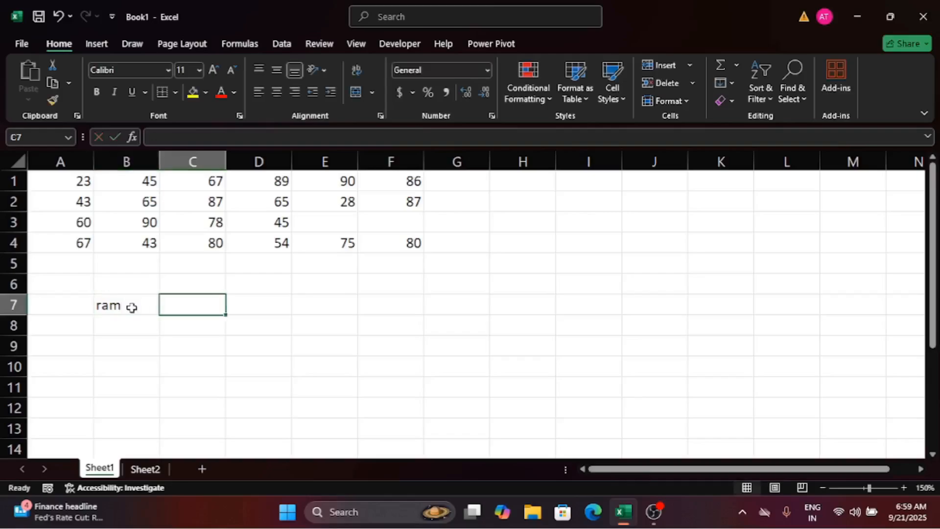
type("geet")
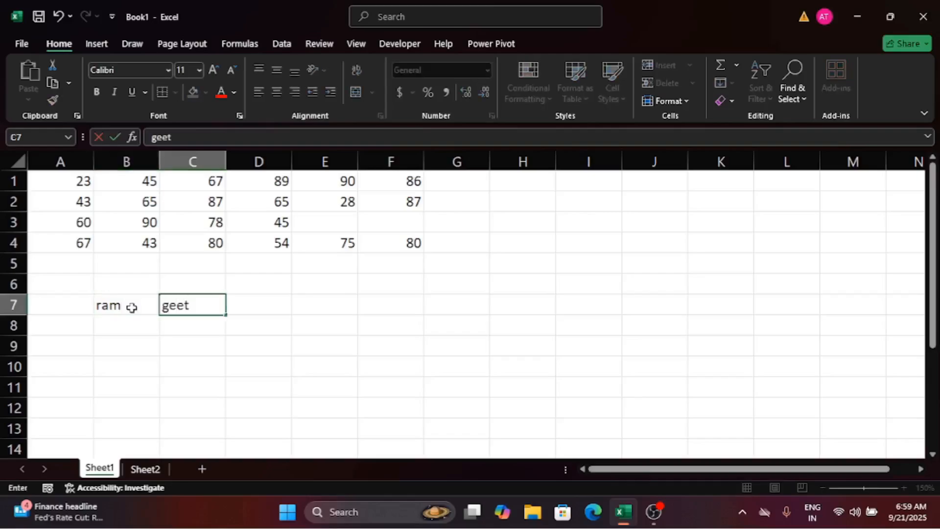
key("Tab")
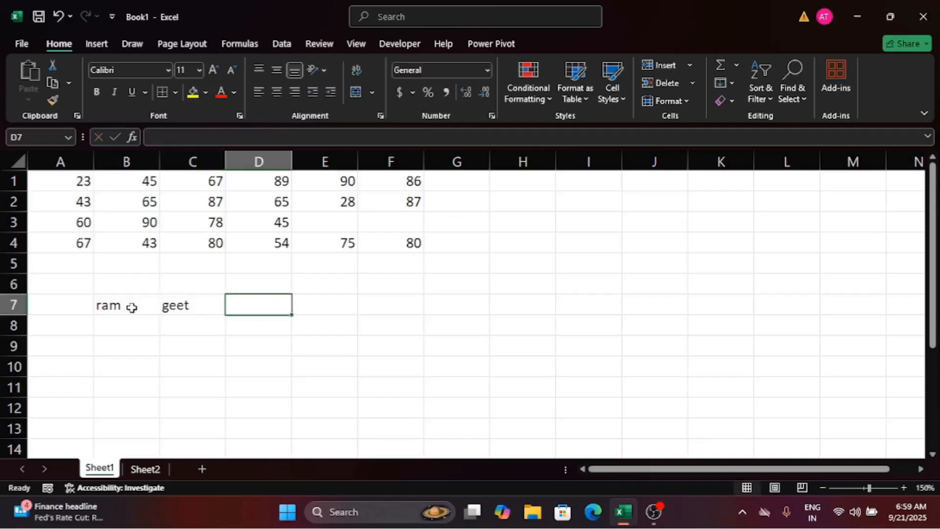
type("ri")
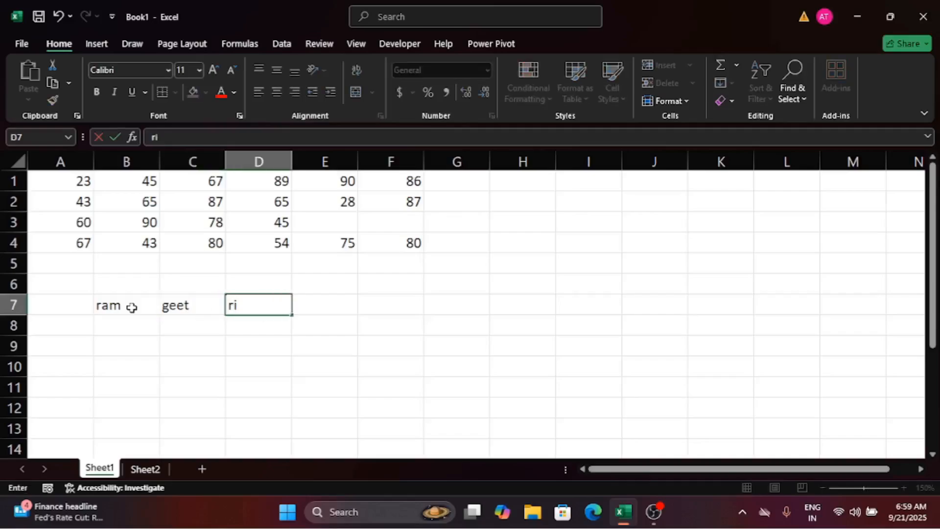
type("ta")
key("Tab")
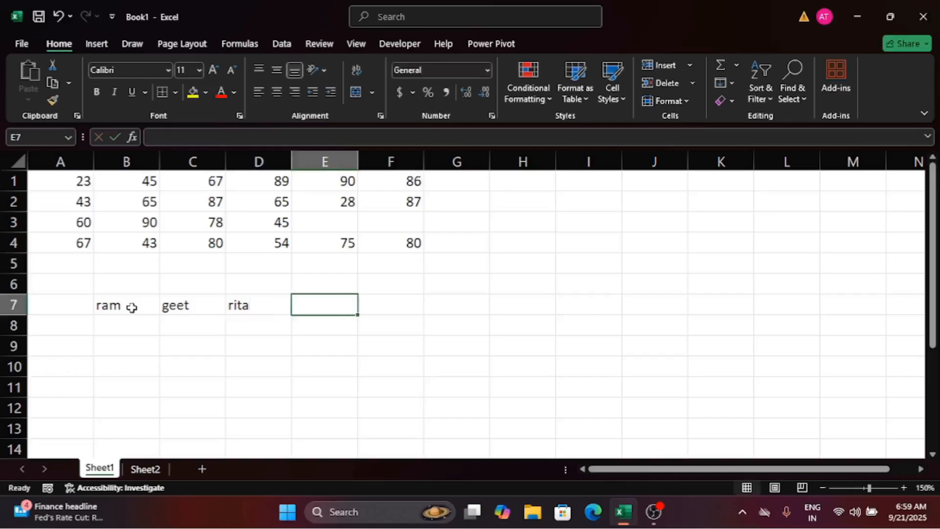
type("kis")
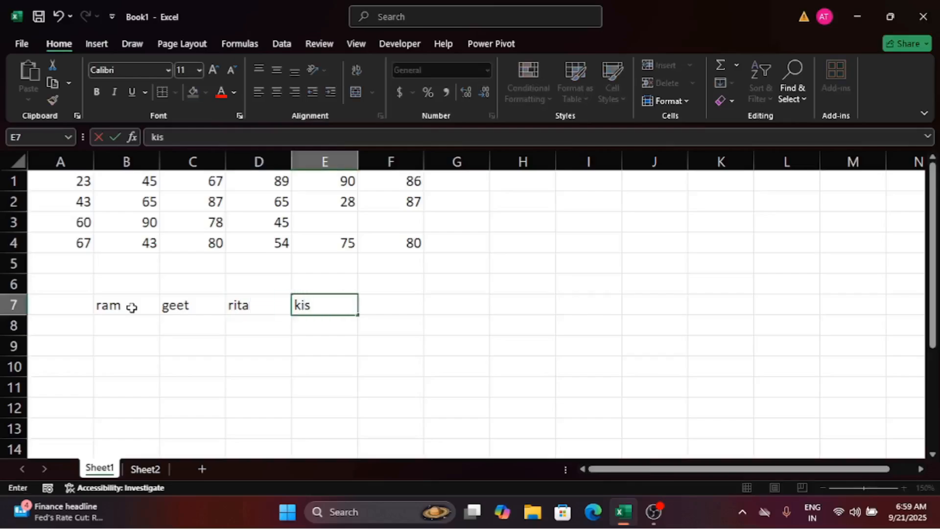
type("hor")
key("Return")
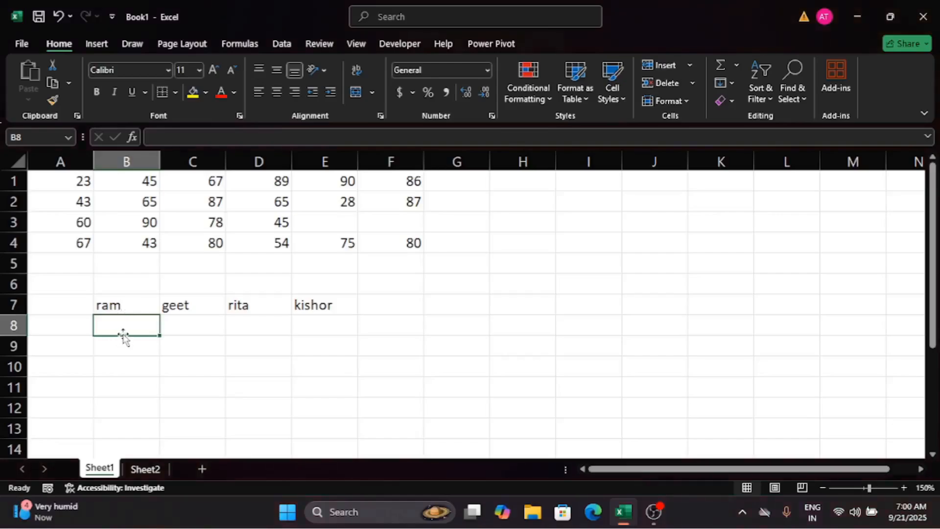
Type three more student first names into cells B8 through D8
type("ume")
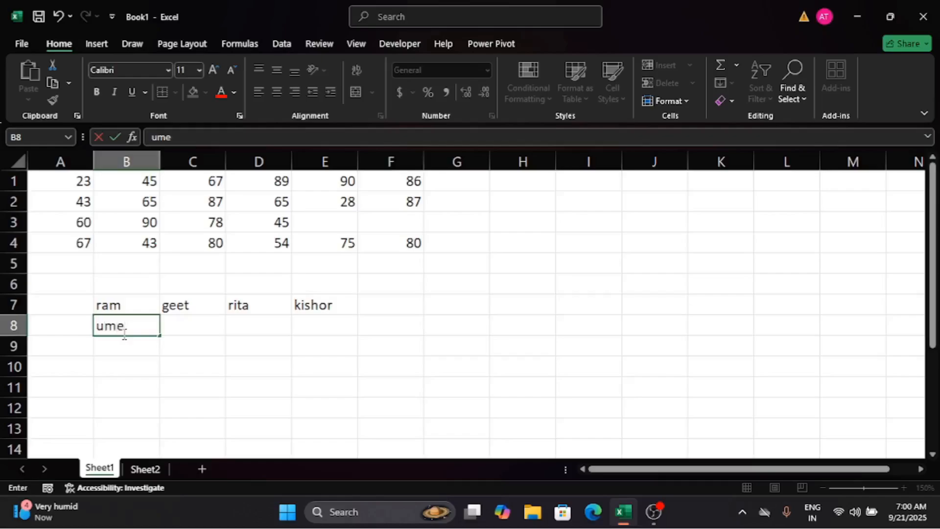
type("sh")
key("Tab")
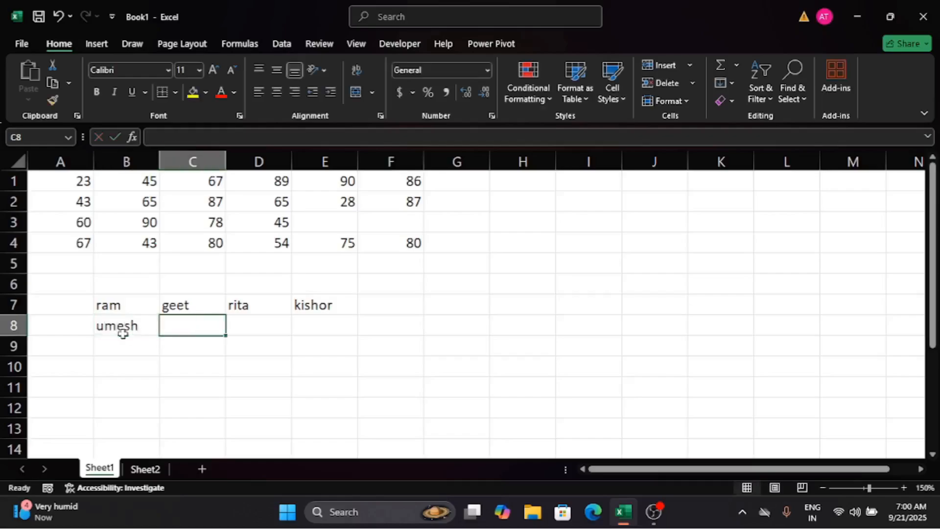
type("ji")
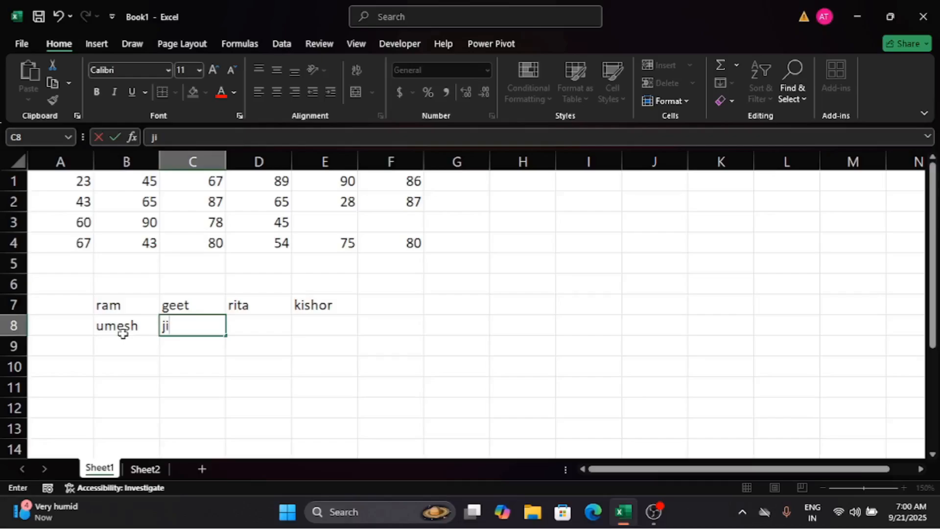
type("ya")
key("Tab")
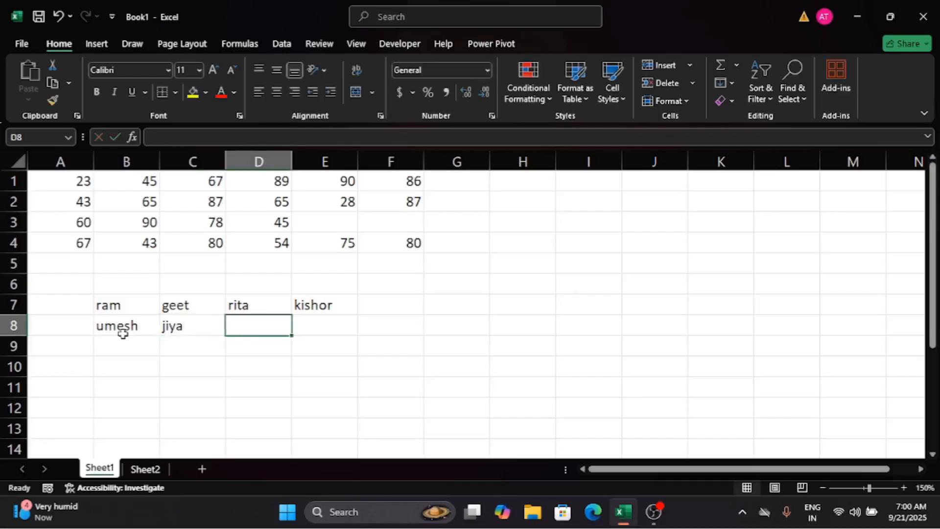
type("ola")
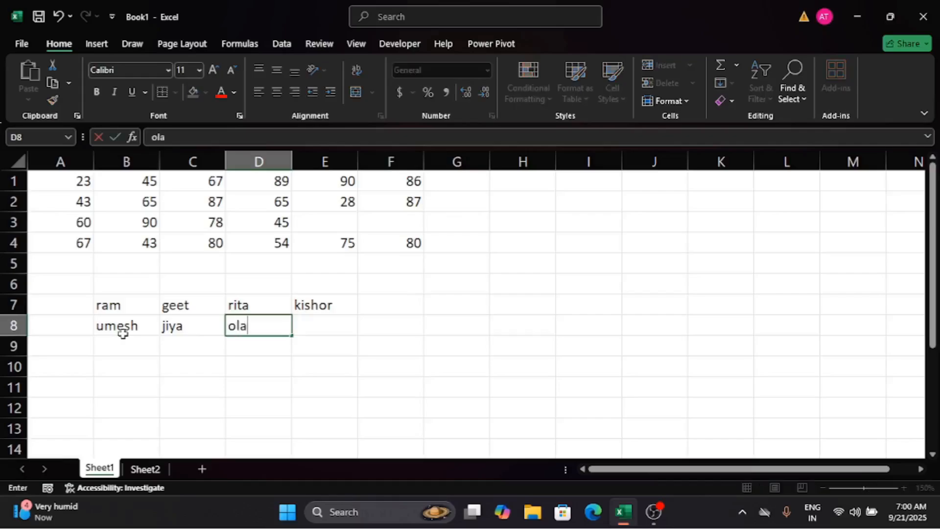
type("a")
key("Return")
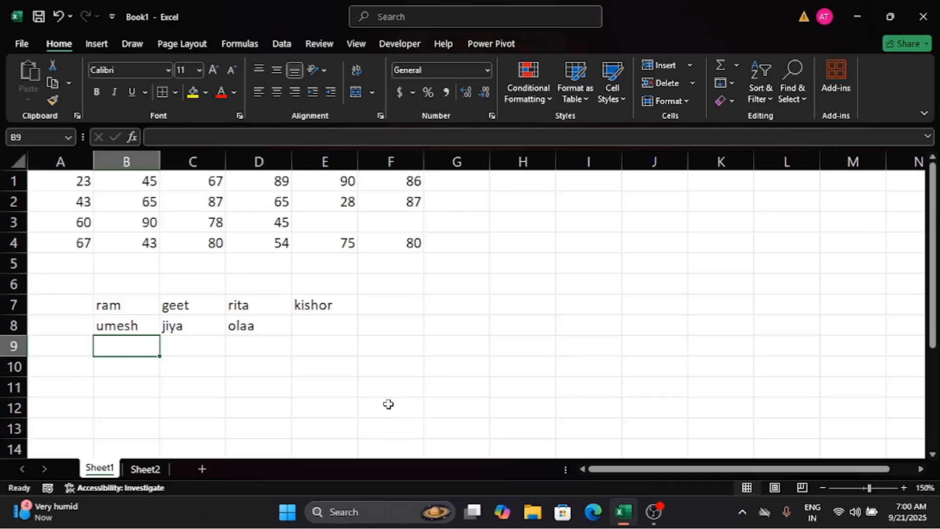
Type four student names into cells B9, C9, D9 and E9
type("lio")
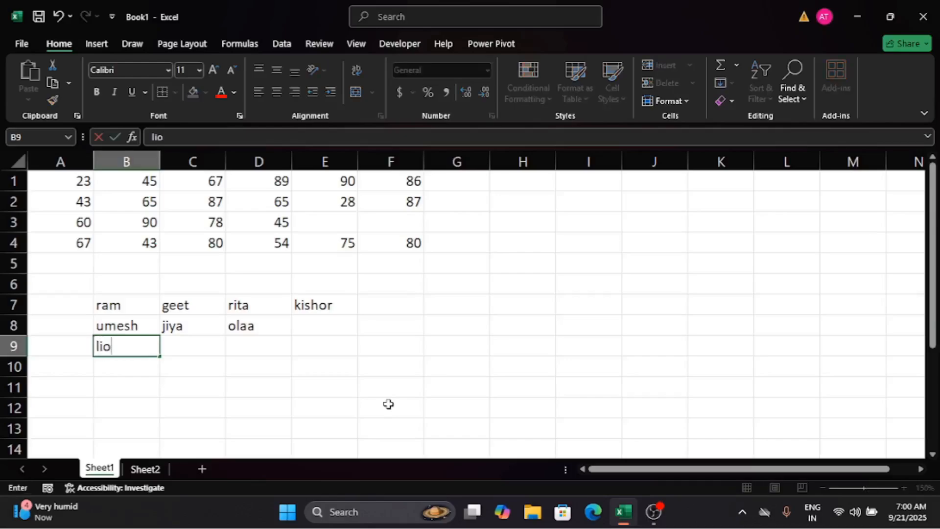
key("Tab")
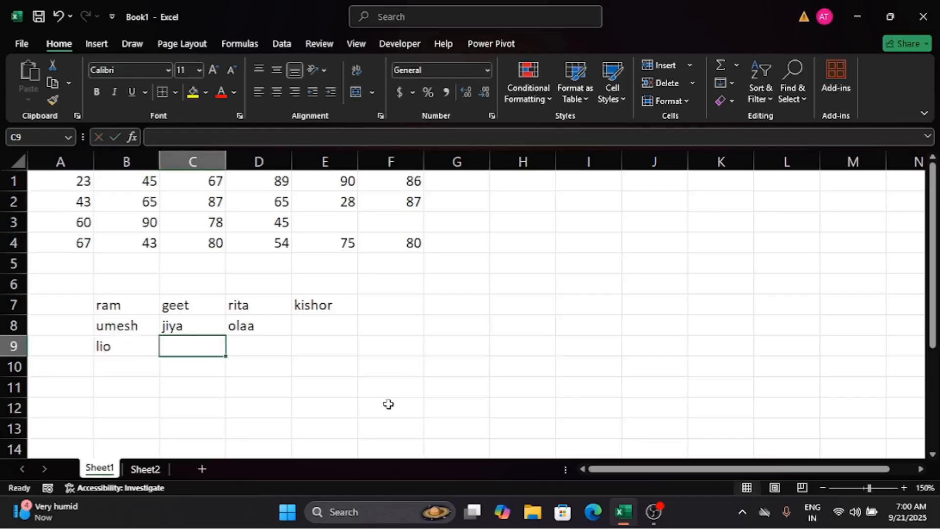
type("shya")
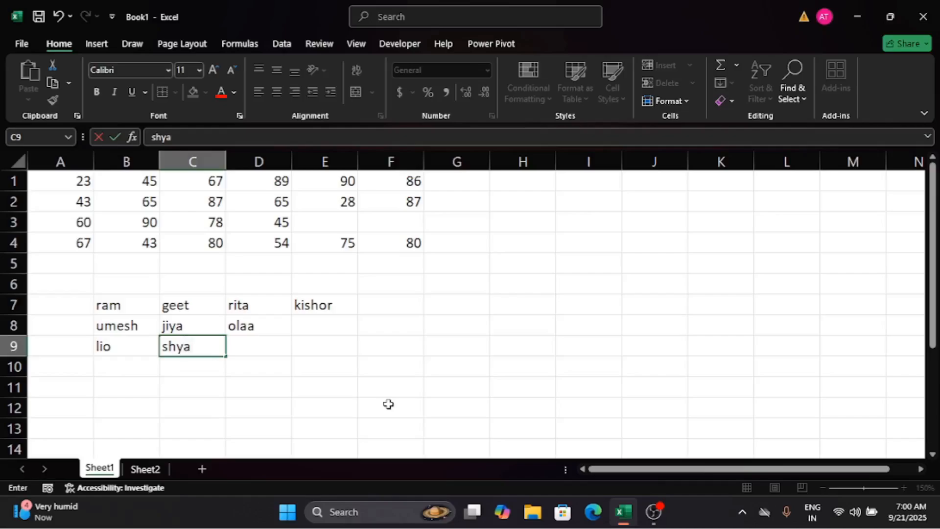
key("Tab")
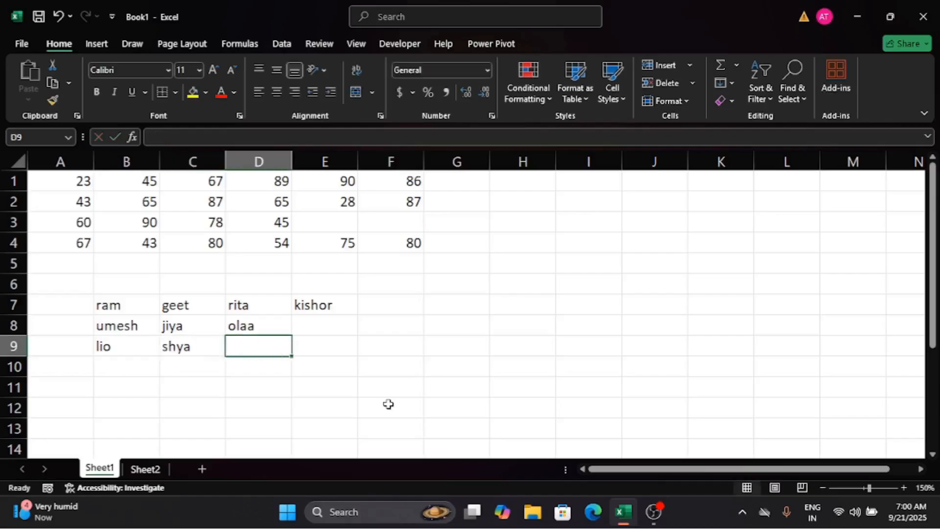
type("te")
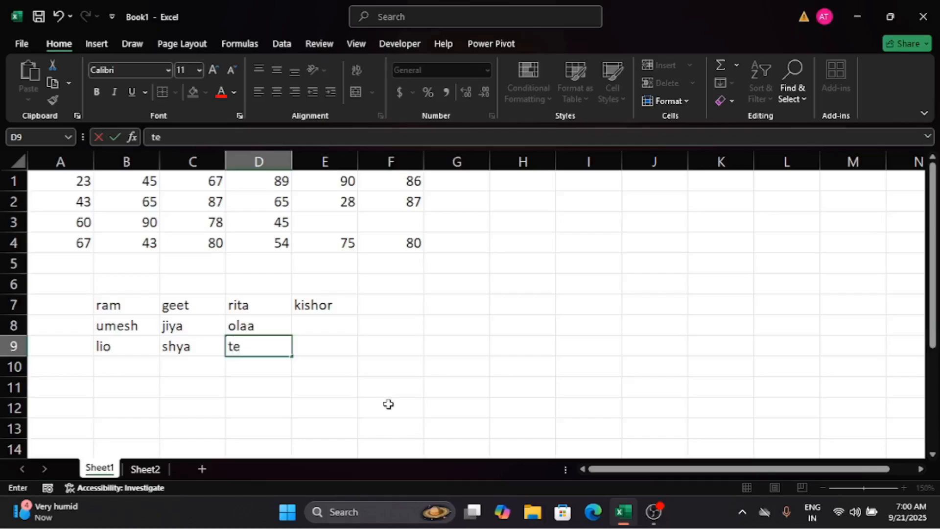
type("et")
key("Tab")
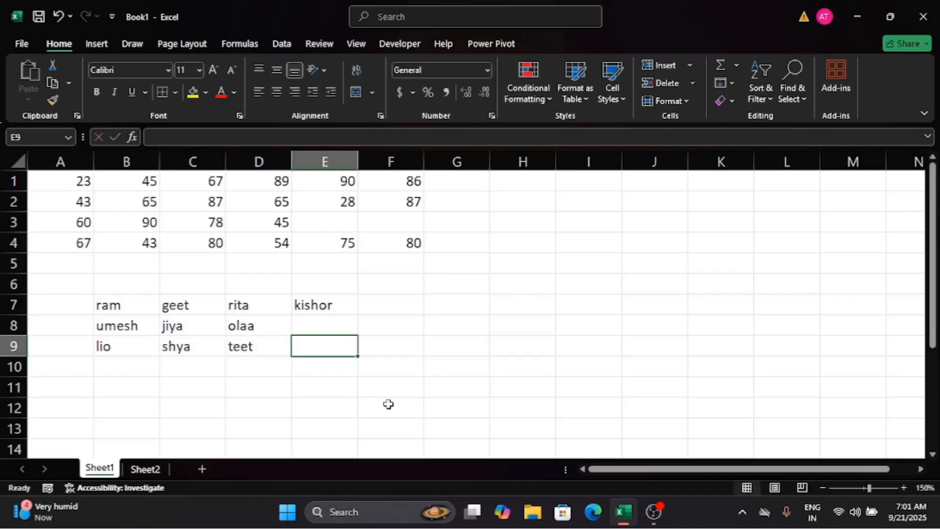
type("hom")
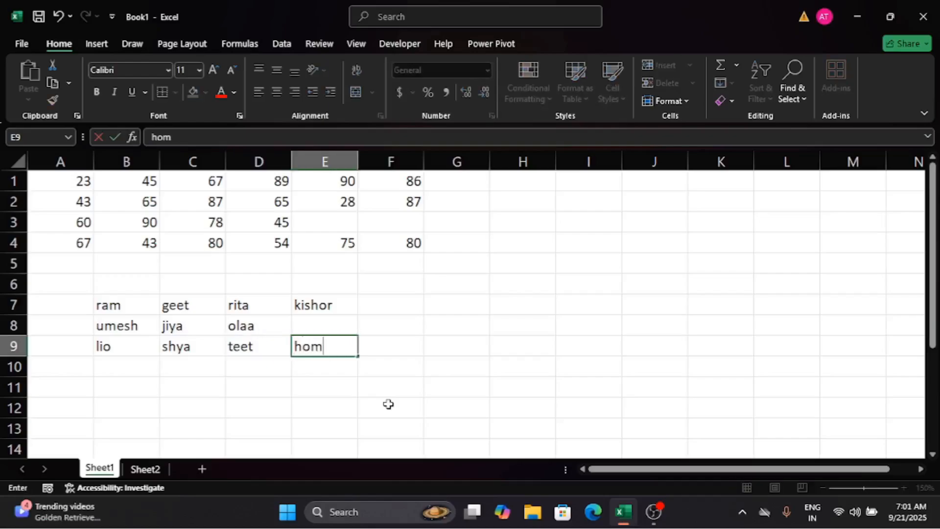
type("e")
key("Return")
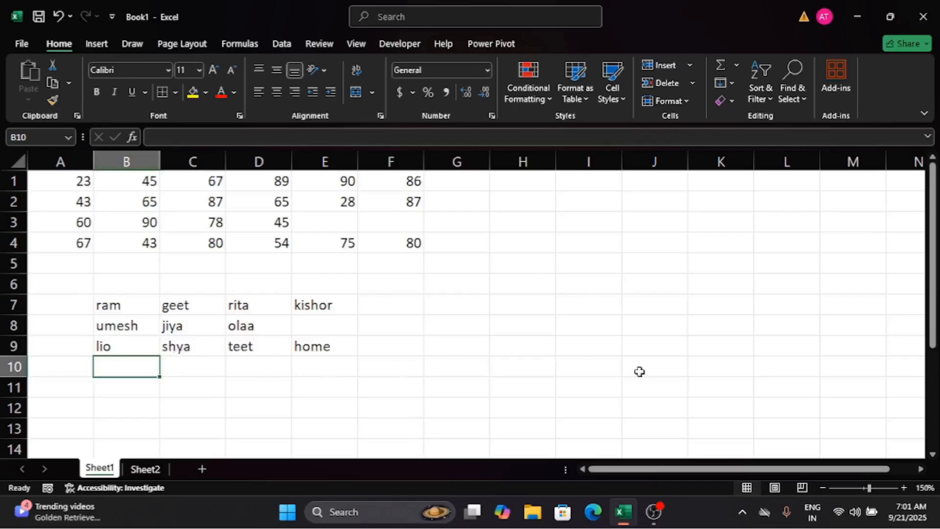
Enter 60, 80, 90 and 76 down column I, from I4 to I7
left_click(597, 243)
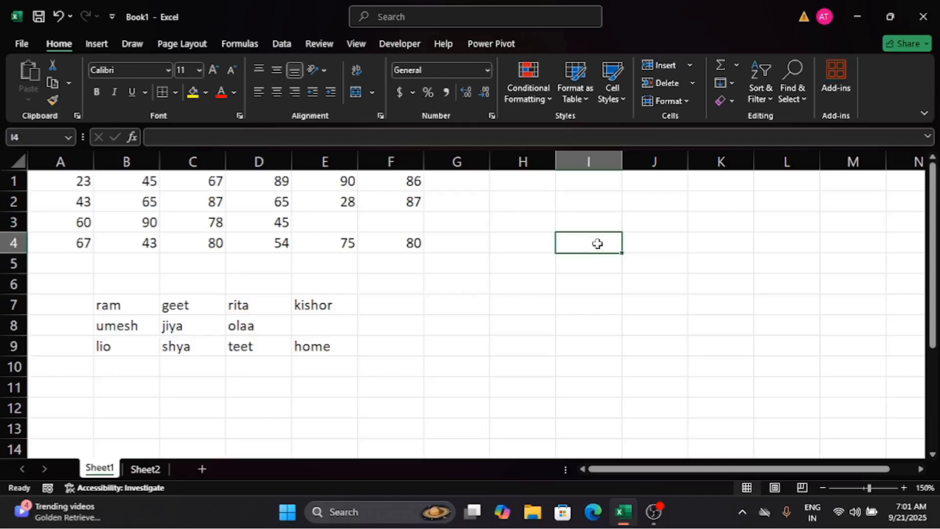
type("60")
key("Return")
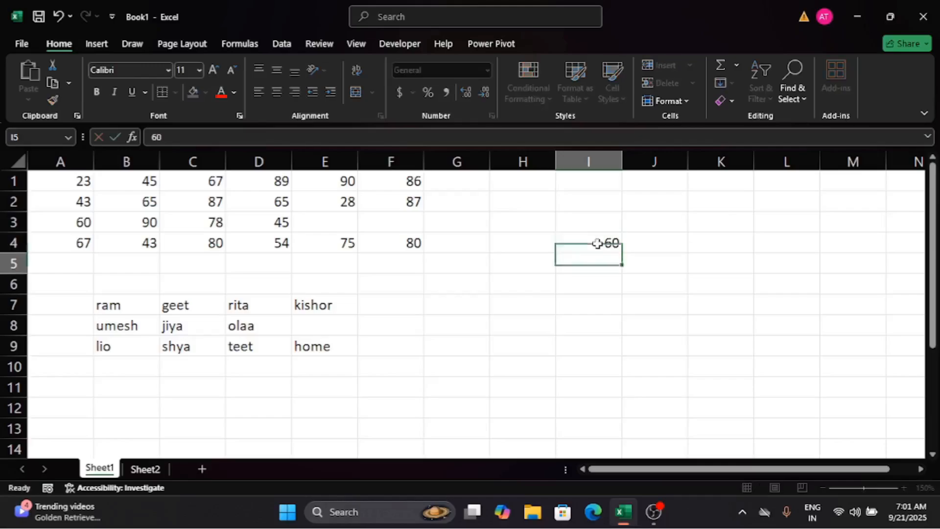
type("80")
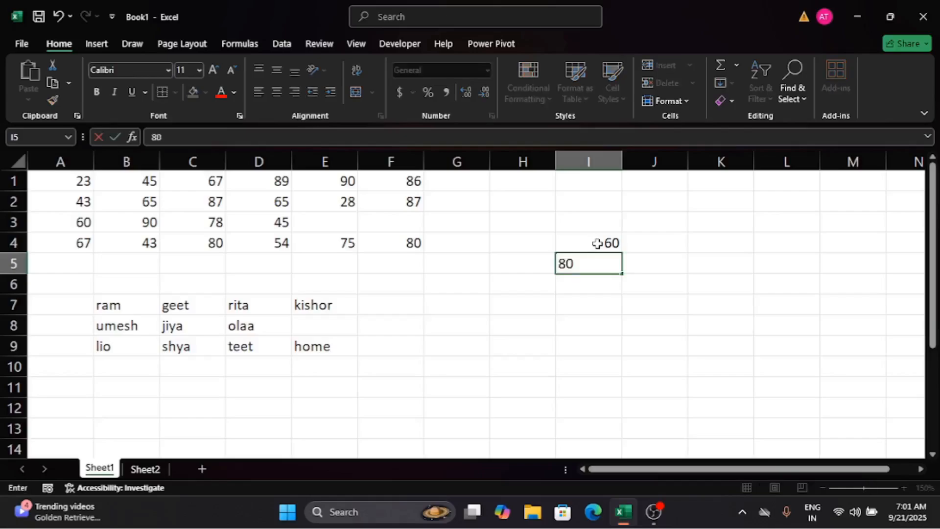
key("Return")
type("90")
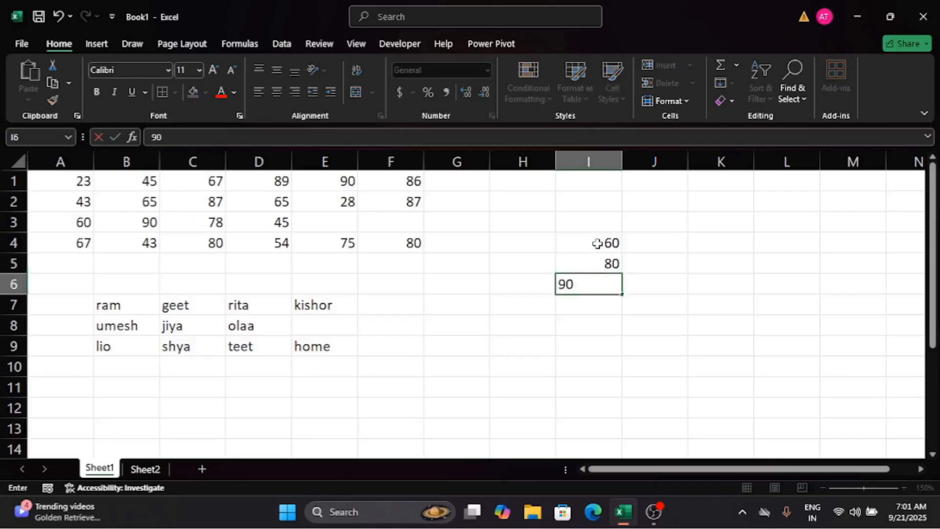
key("Return")
type("76")
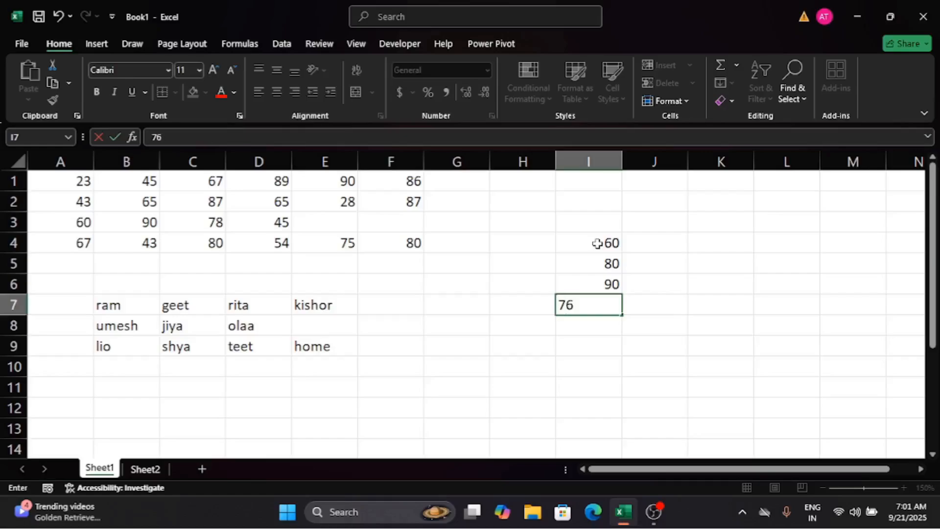
key("Return")
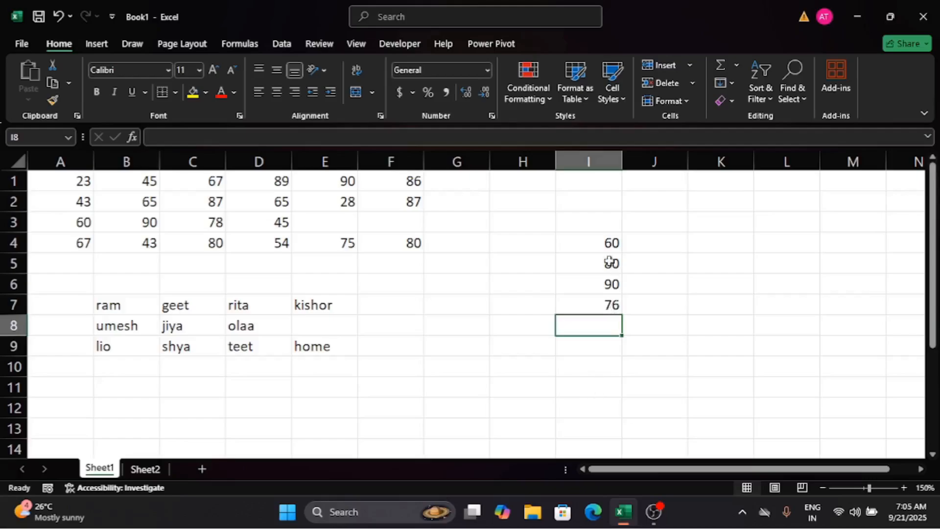
left_click(602, 245)
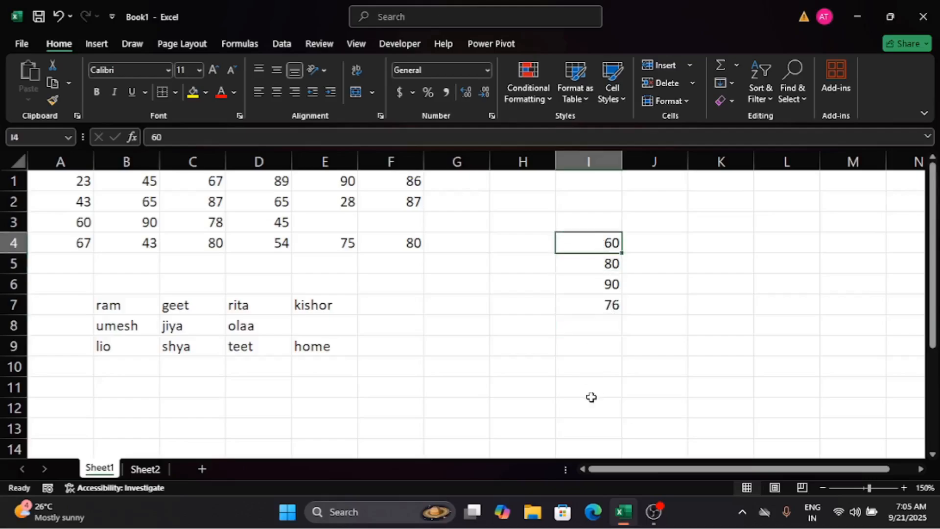
left_click(596, 278)
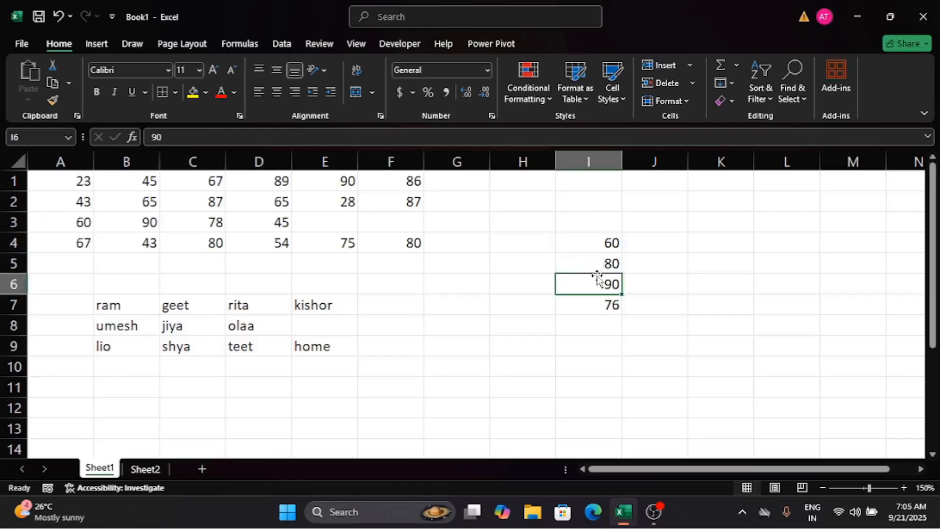
left_click(596, 305)
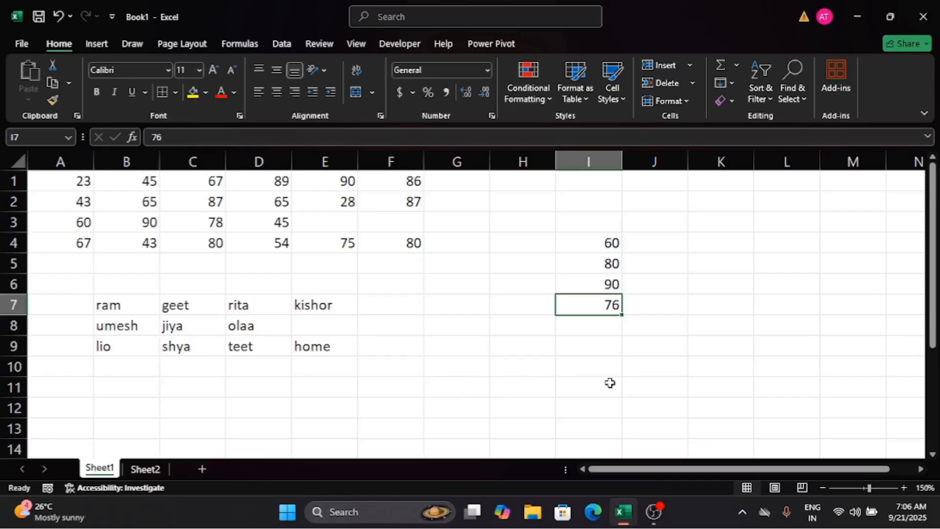
scroll(444, 371, "down", 1)
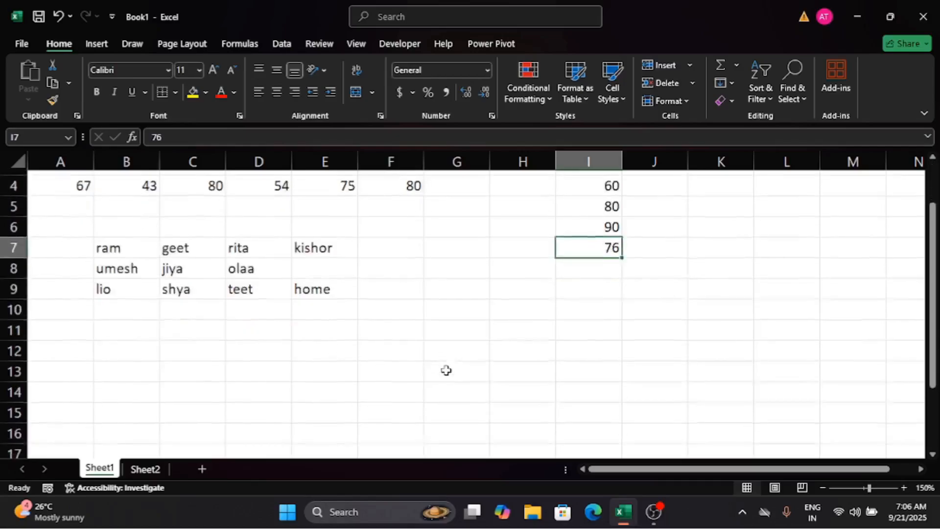
left_click(461, 328)
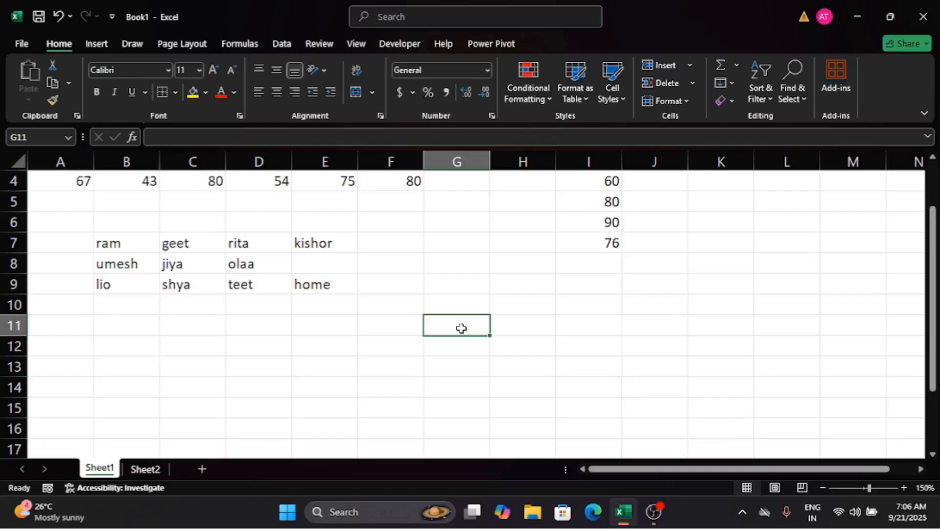
Type a student's two-word full name into G11, undoing an accidental overwrite
type("ram")
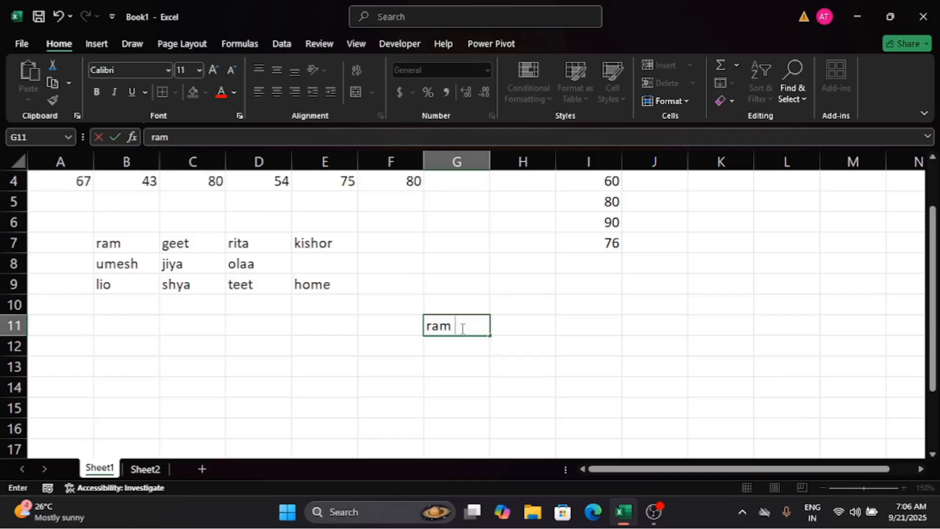
type(" singh")
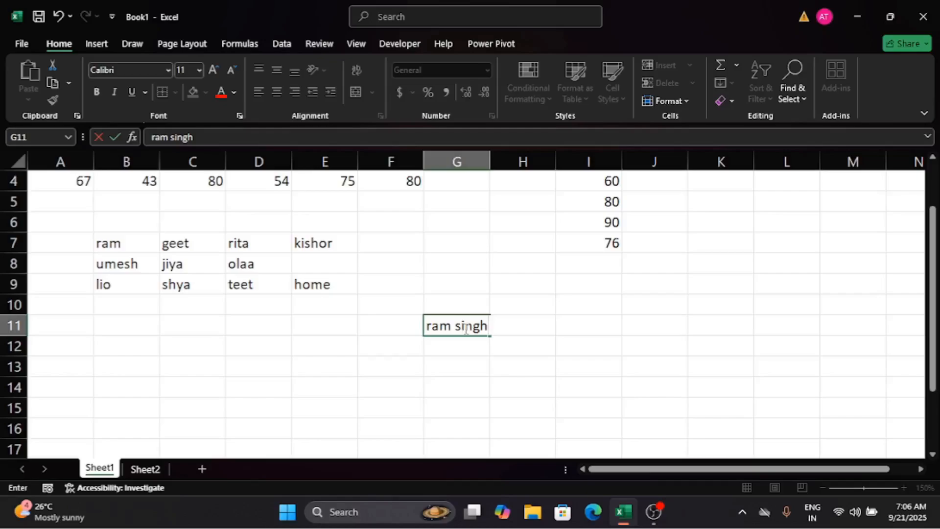
key("Return")
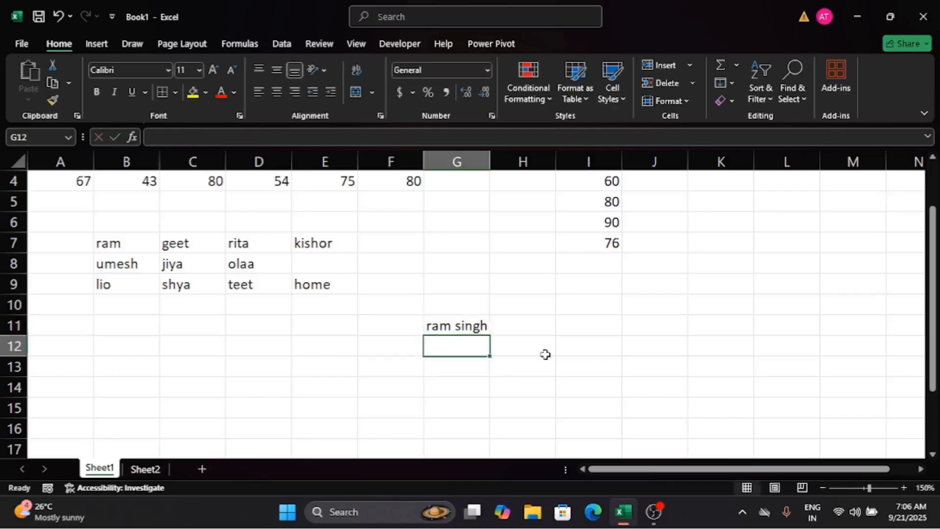
left_click(560, 362)
left_click(468, 325)
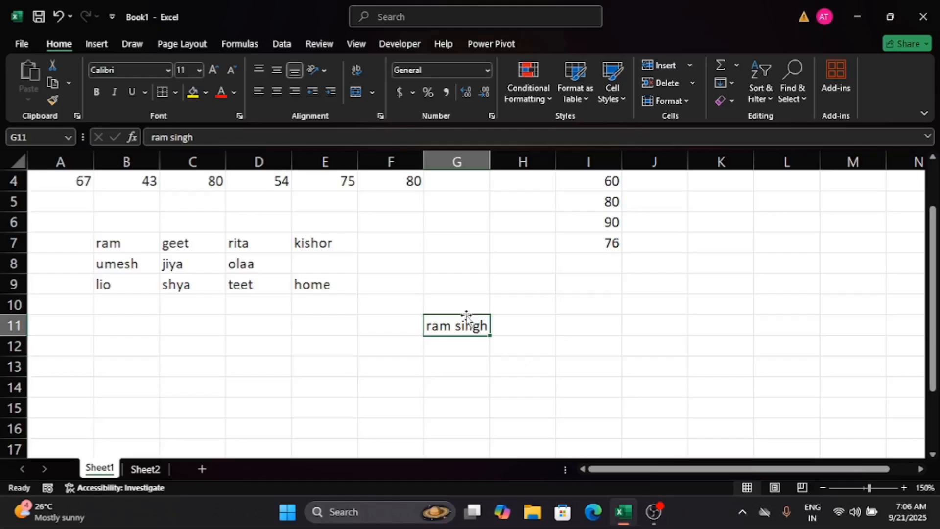
type("r")
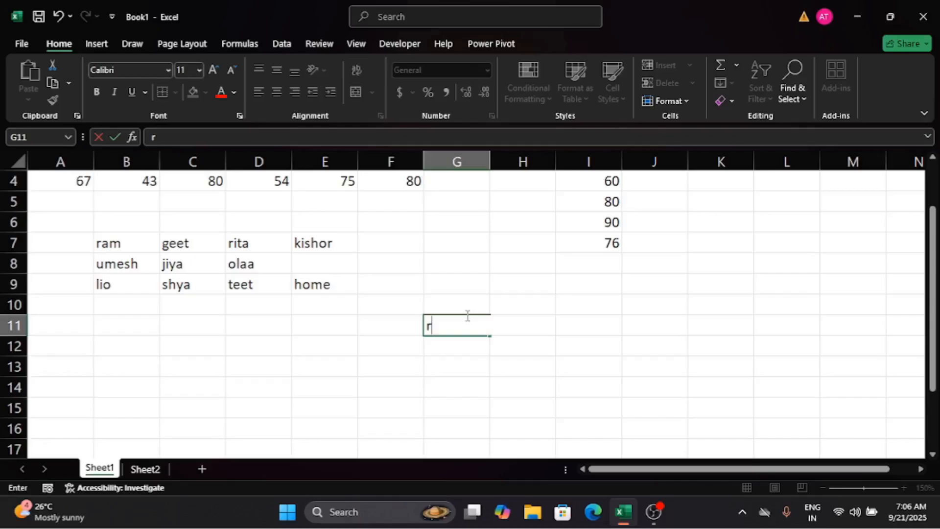
key("ctrl+z")
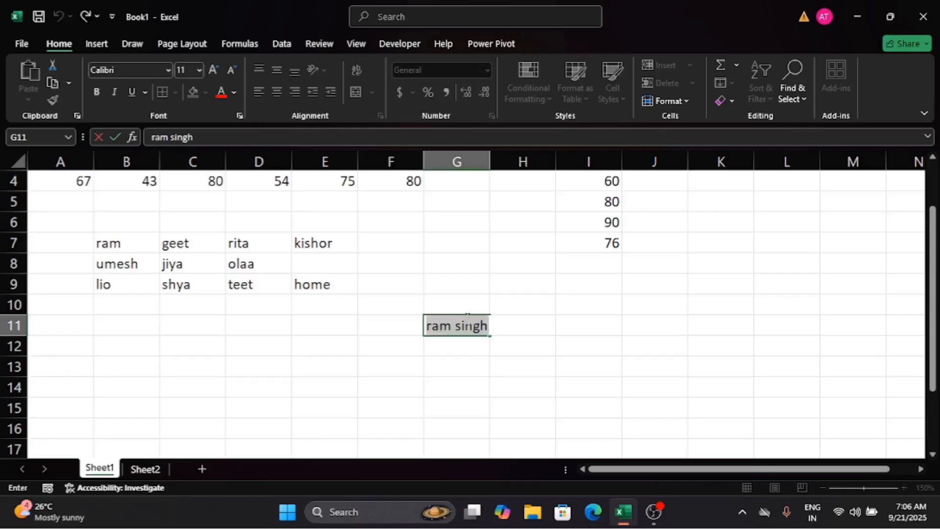
key("F2")
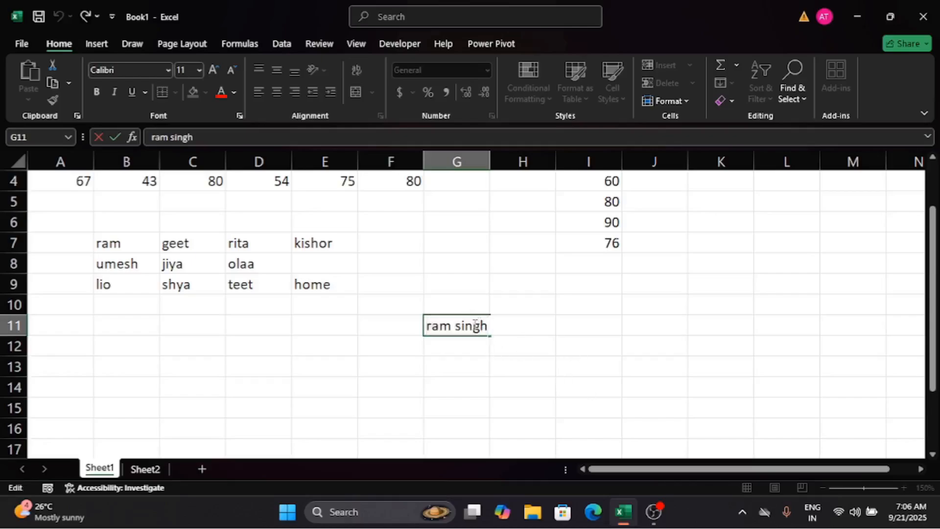
left_click(504, 343)
Insert the middle word ji into the name in G11, making it three words
left_click(460, 322)
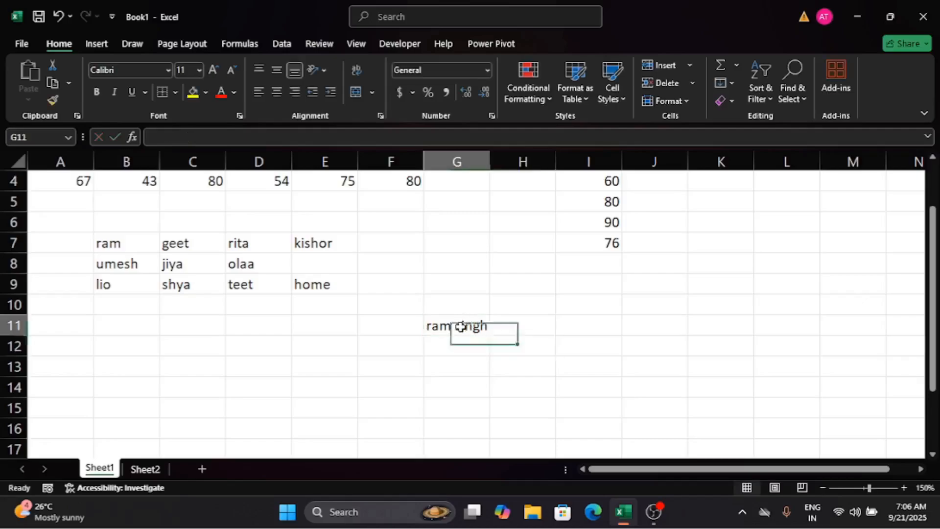
double_click(460, 327)
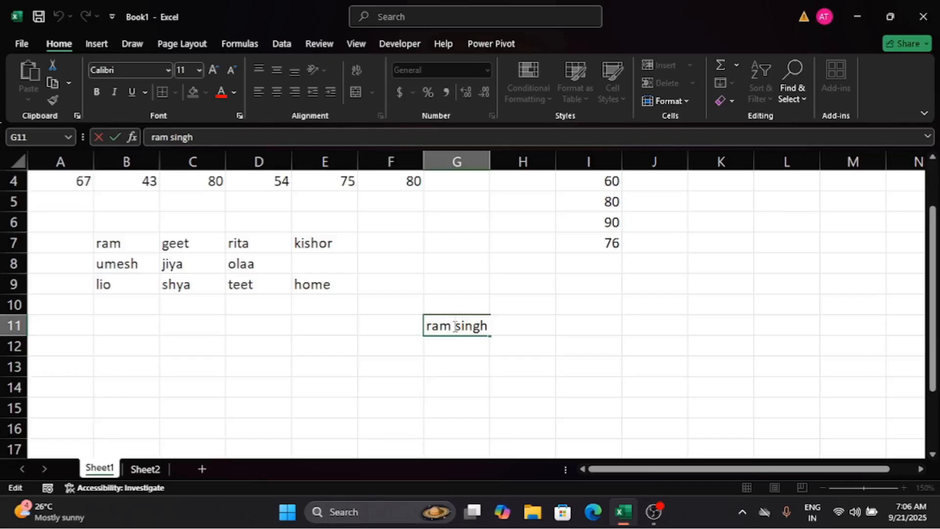
type("ji")
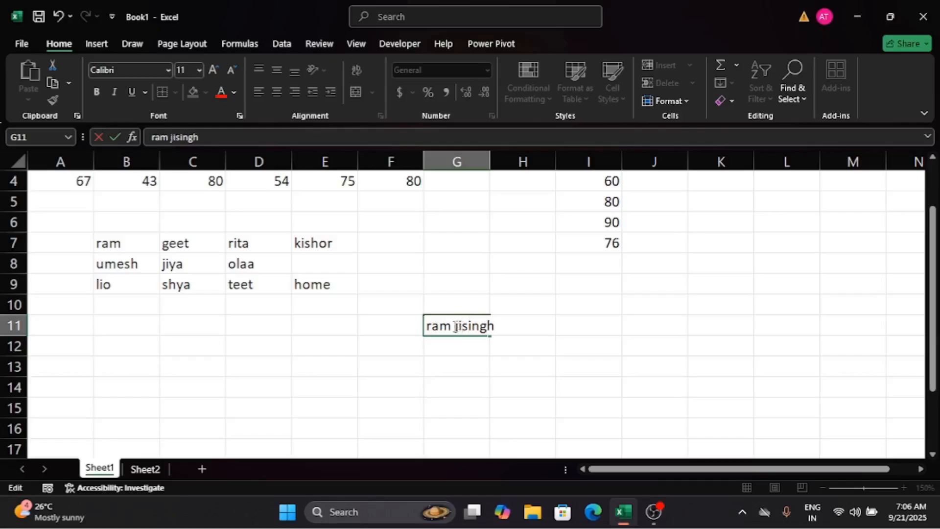
key("Return")
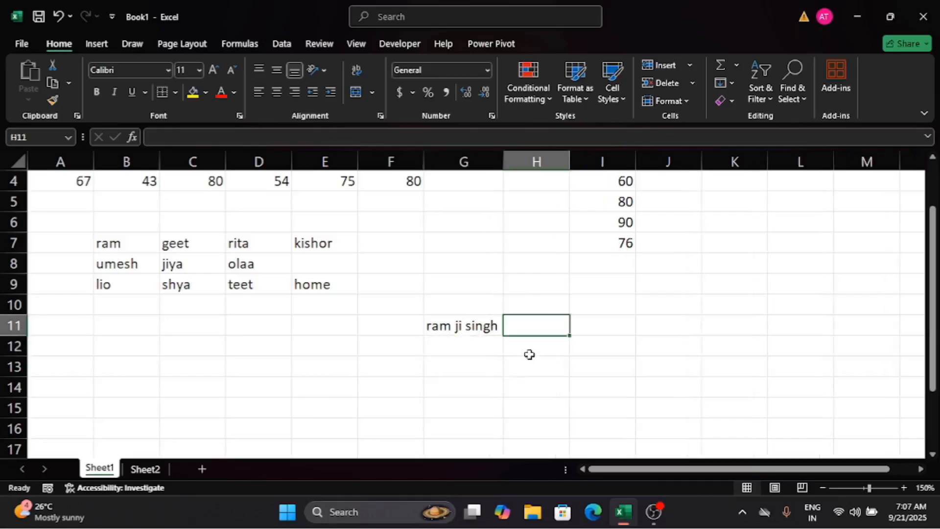
left_click(479, 331)
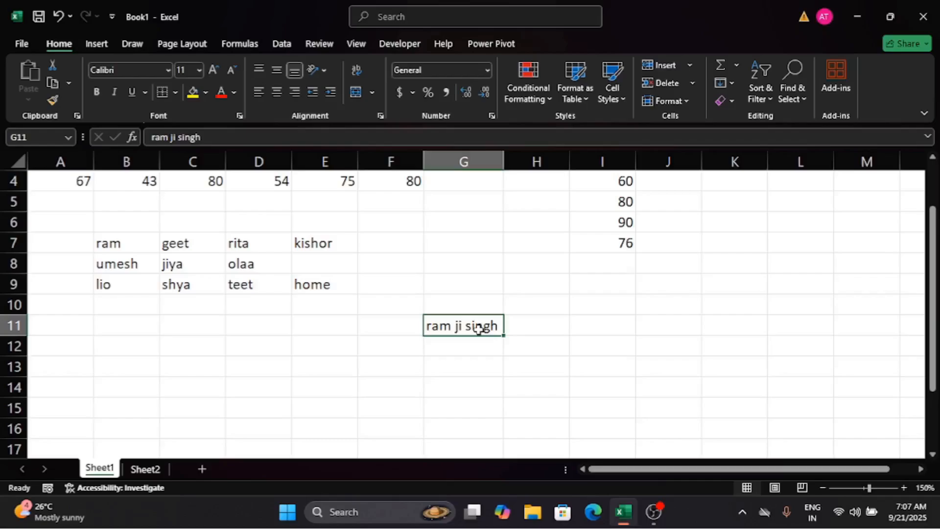
key("F2")
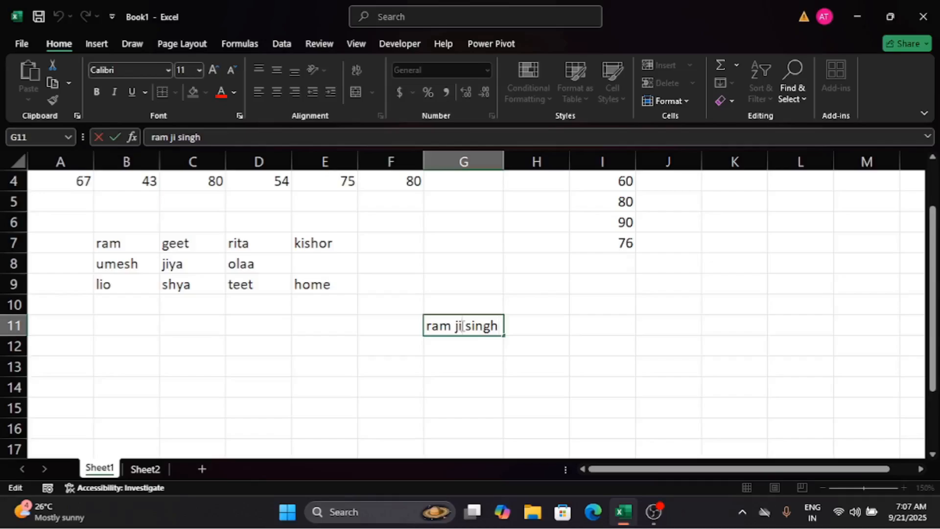
key("BackSpace")
key("BackSpace")
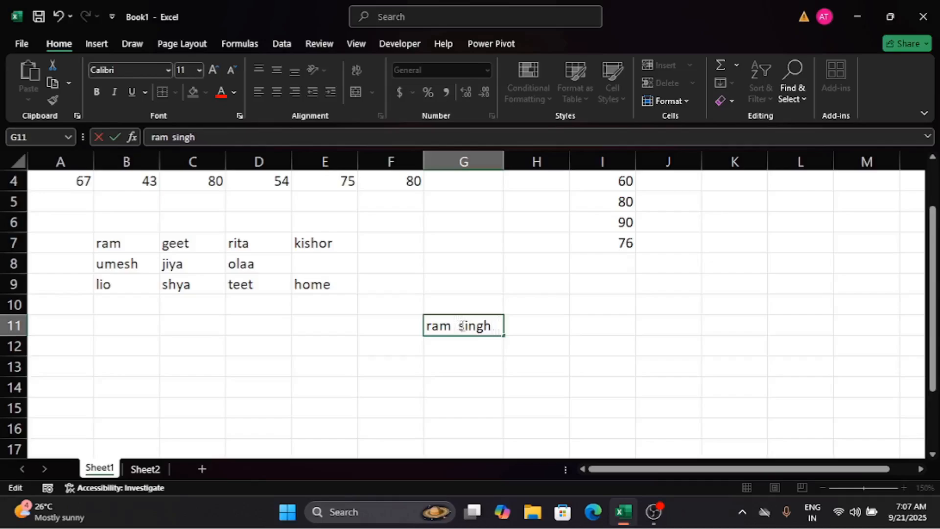
type("ji")
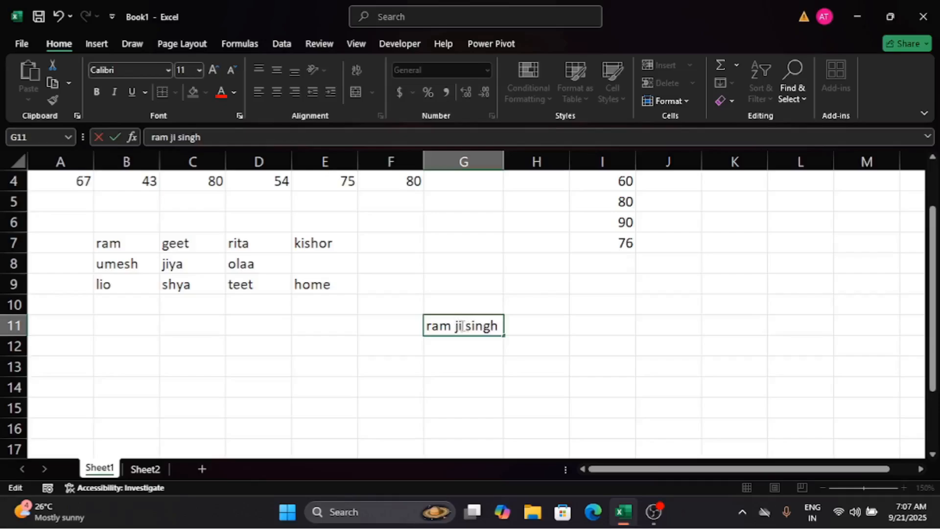
key("Return")
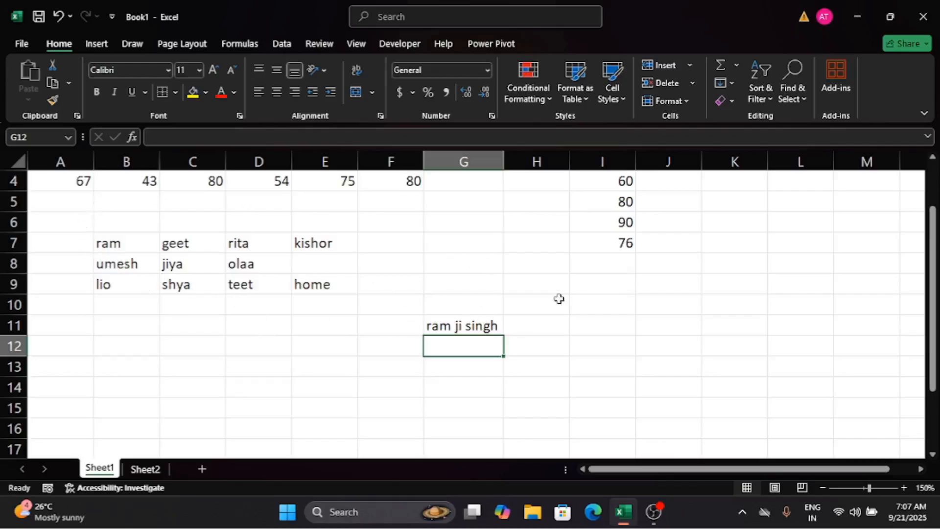
On Sheet2, type the heading sr.no into cell A1
left_click(146, 469)
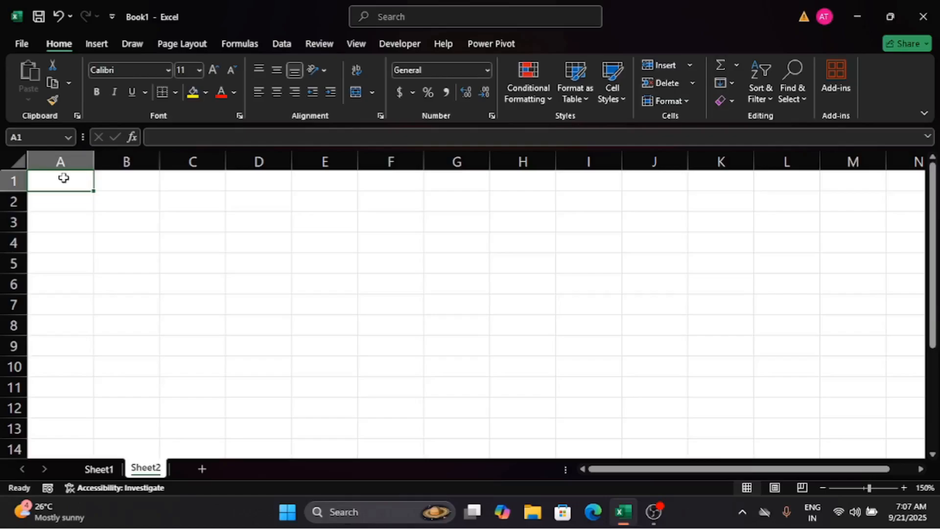
type("sr.")
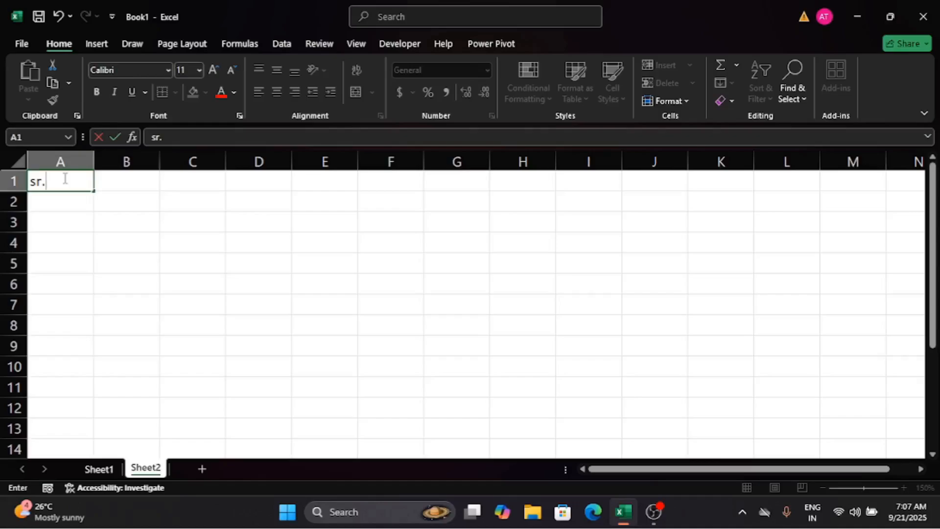
type("m")
key("BackSpace")
type("no")
left_click(117, 206)
left_click_drag(118, 206, 118, 223)
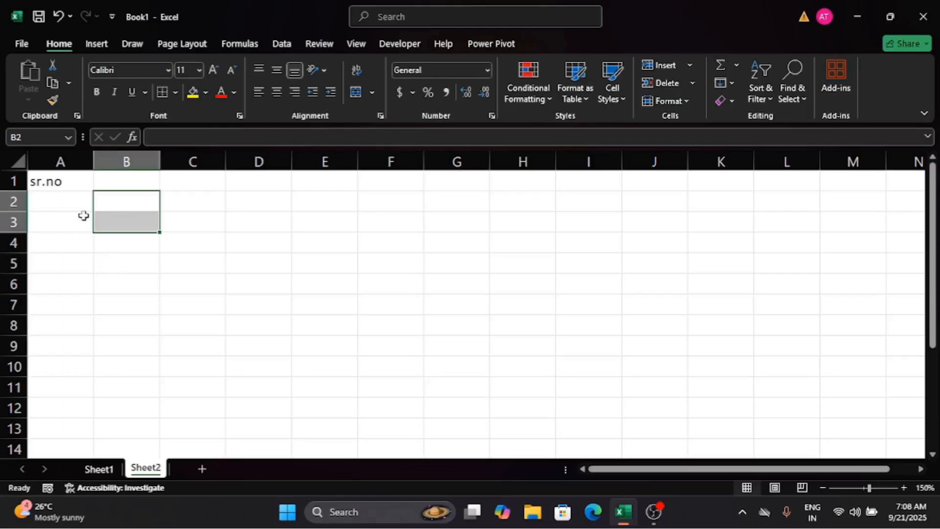
left_click(74, 184)
left_click(80, 203)
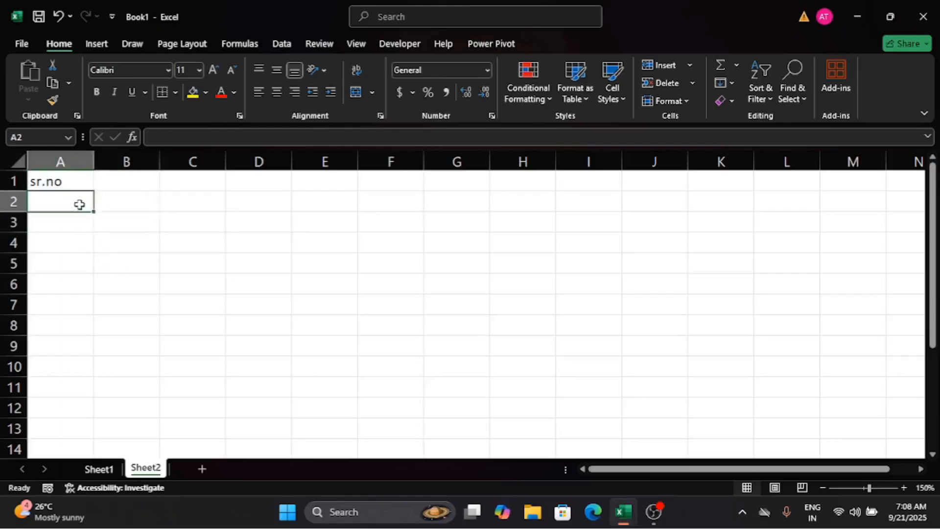
type("1")
key("Return")
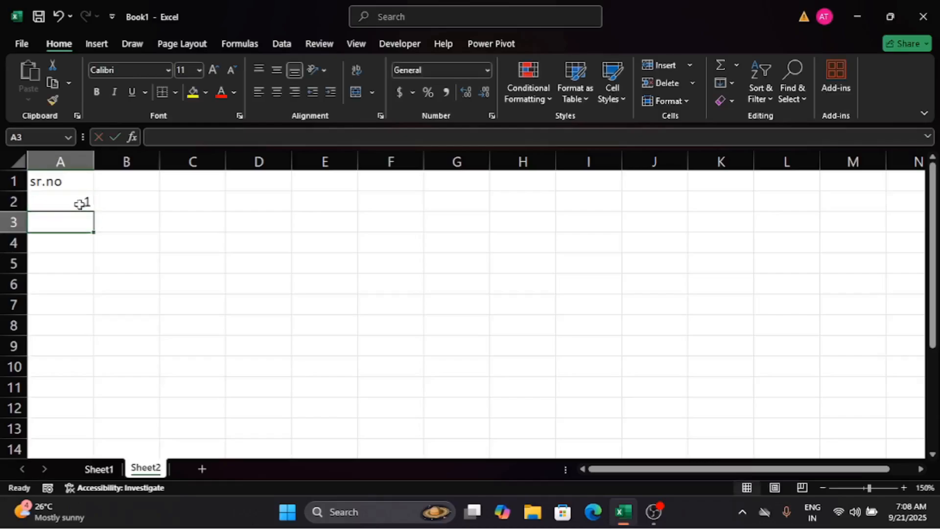
type("2")
key("Return")
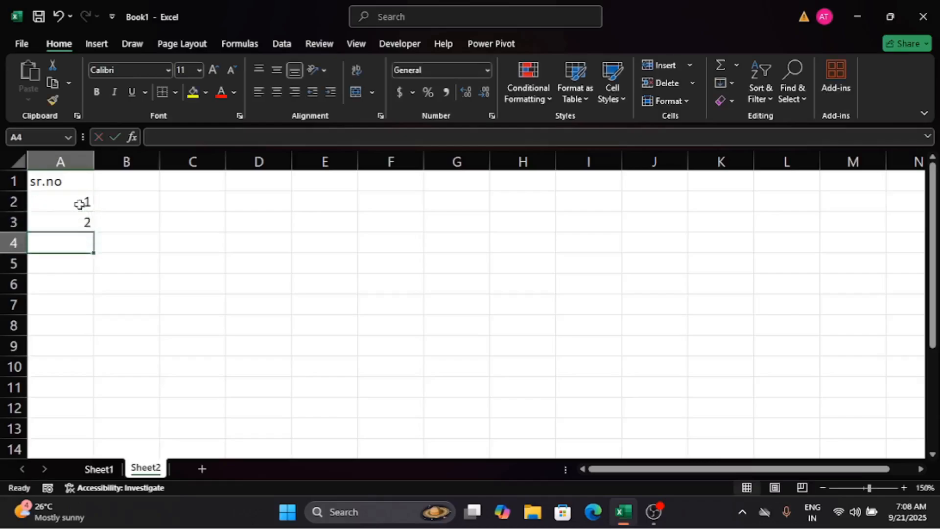
type("3")
key("Return")
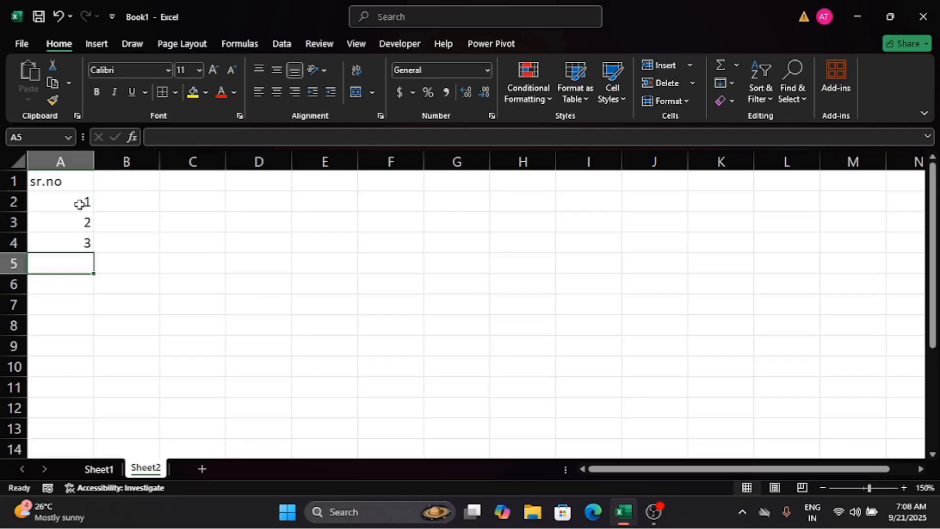
type("4")
key("Return")
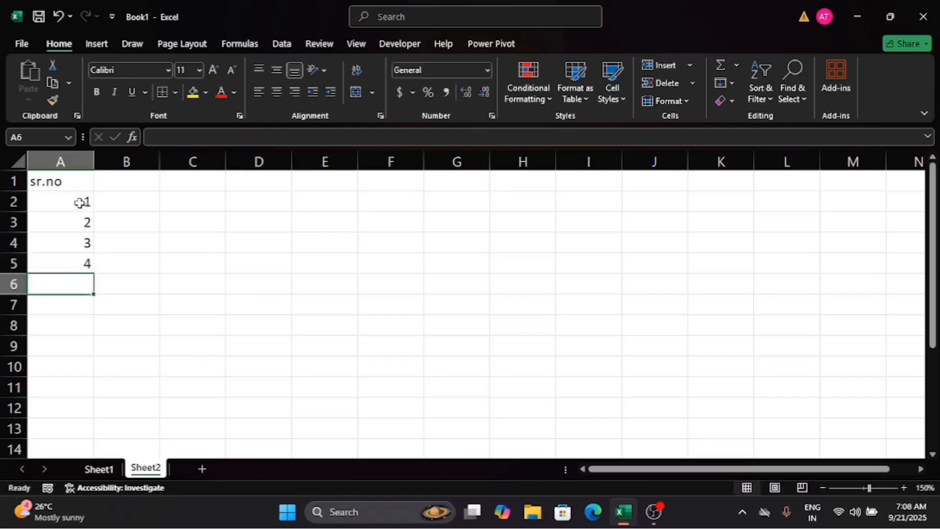
left_click_drag(84, 199, 71, 279)
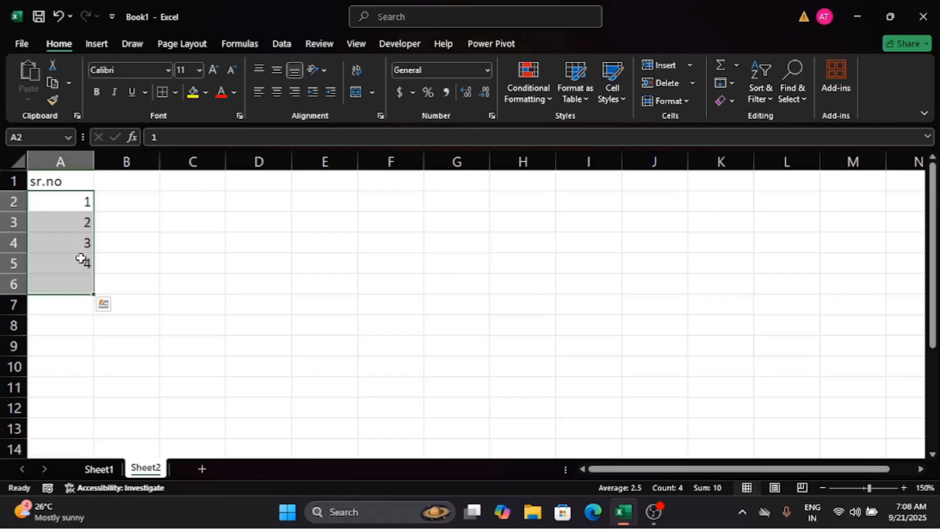
key("Delete")
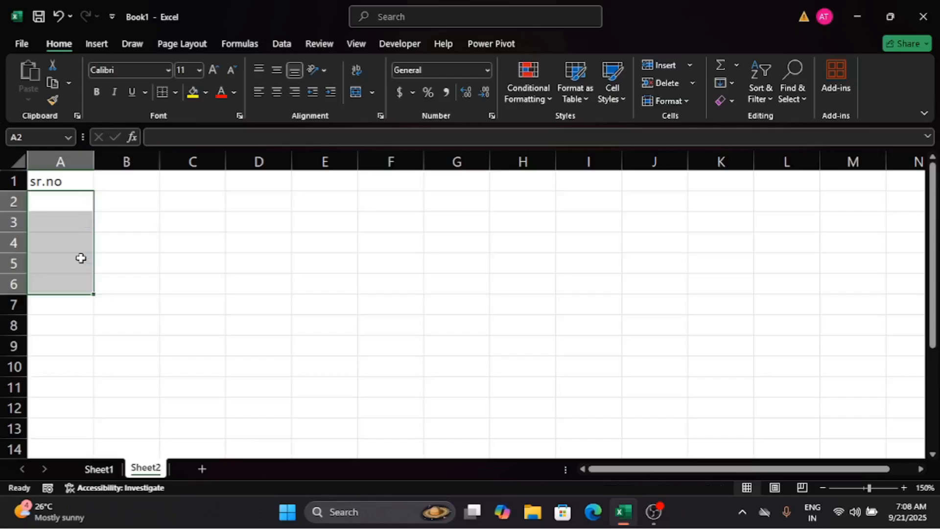
Put 1 in cell A2, undoing an accidental fill of repeated 1s down the column
left_click(179, 301)
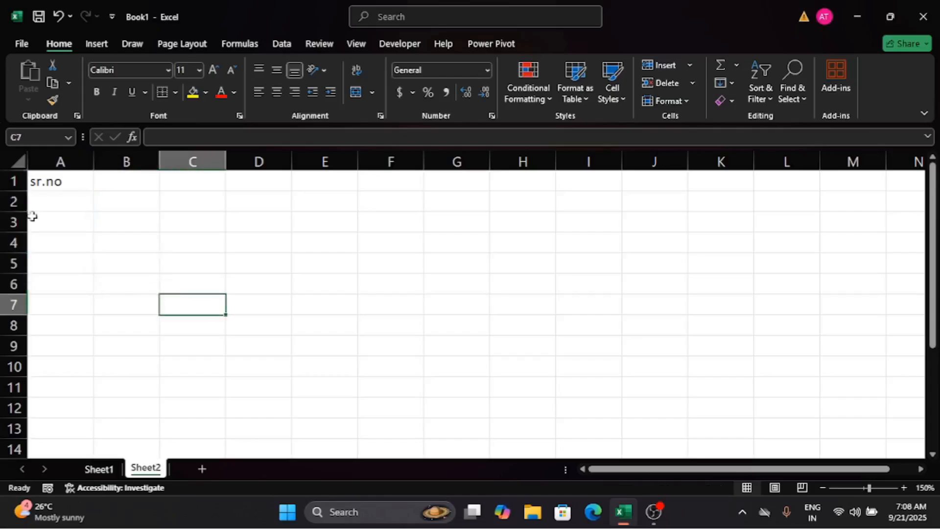
left_click(53, 206)
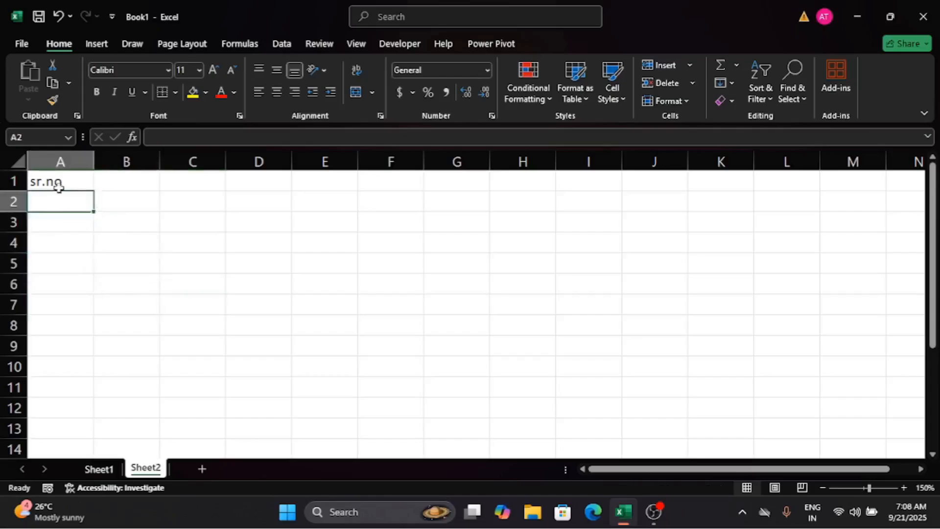
type("1")
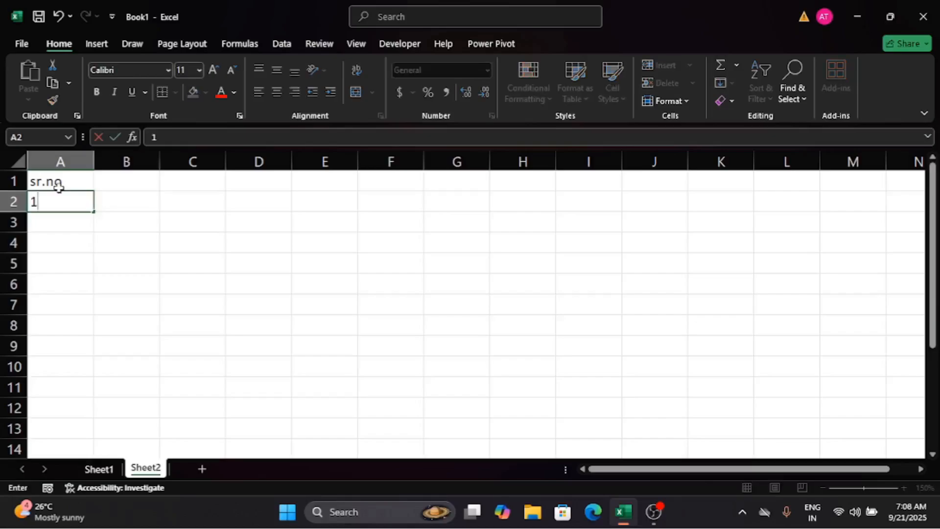
key("Return")
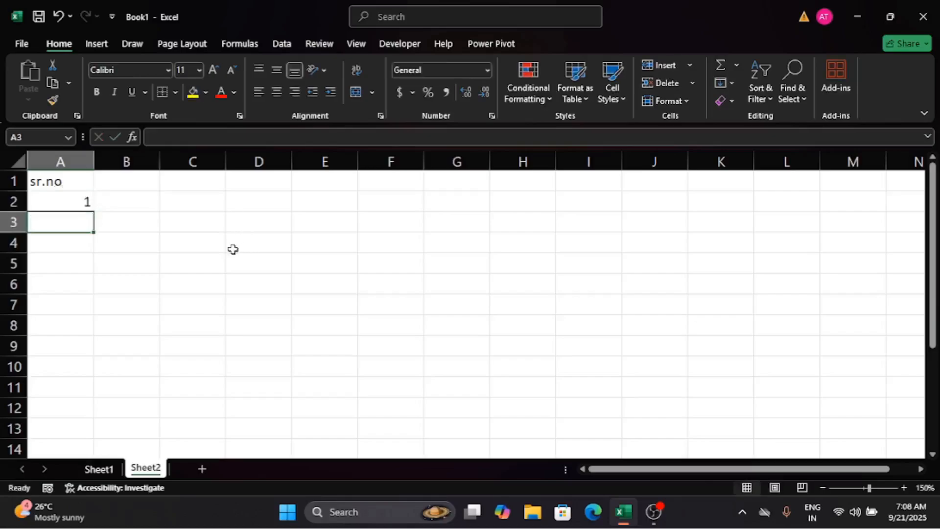
left_click(72, 200)
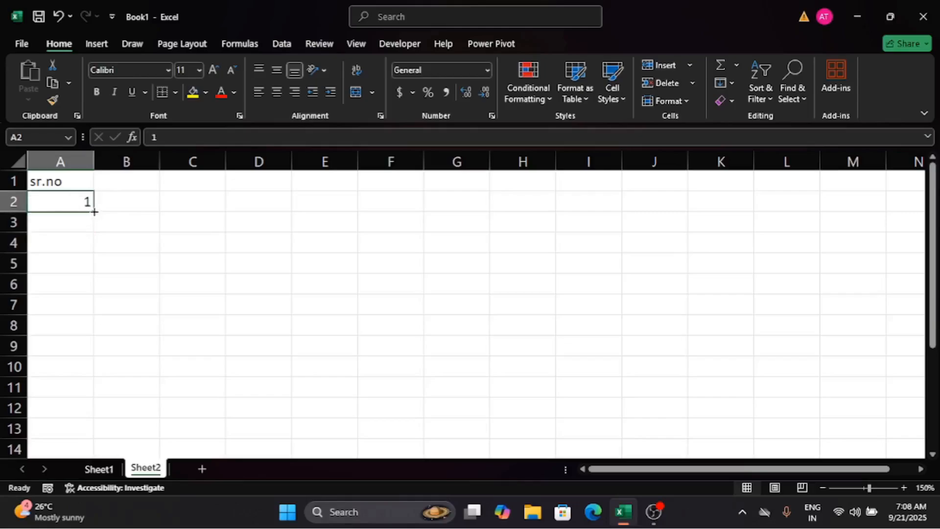
left_click_drag(95, 211, 87, 358)
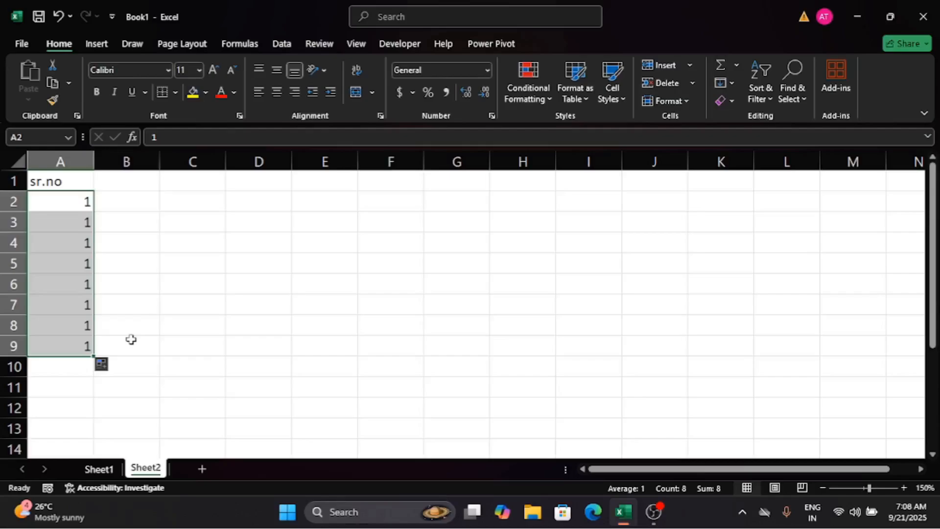
key("ctrl+z")
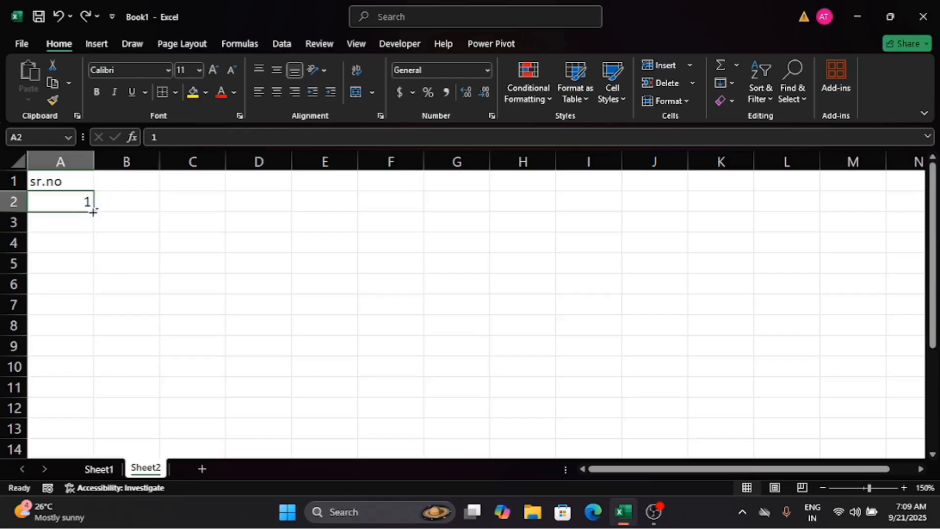
Fill A2 down to A12 as a series counting 1 through 11
left_click_drag(93, 212, 83, 418)
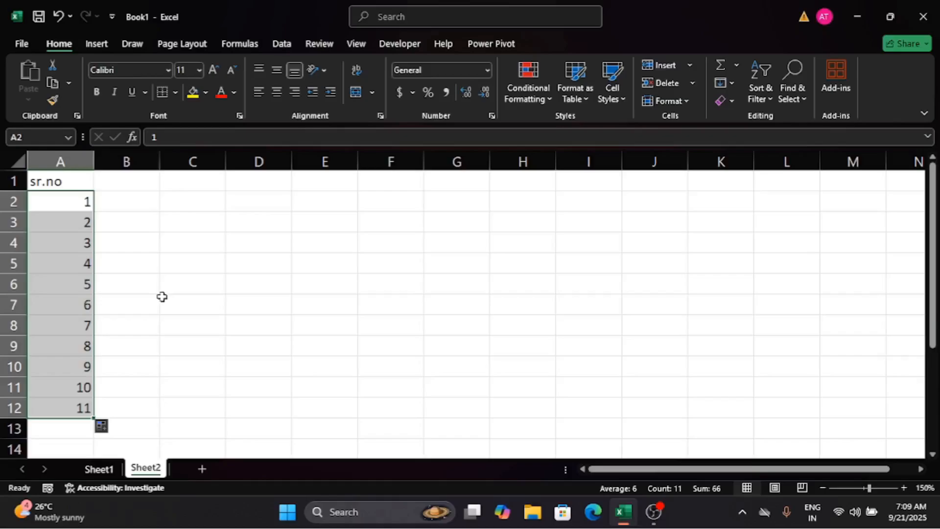
left_click(139, 281)
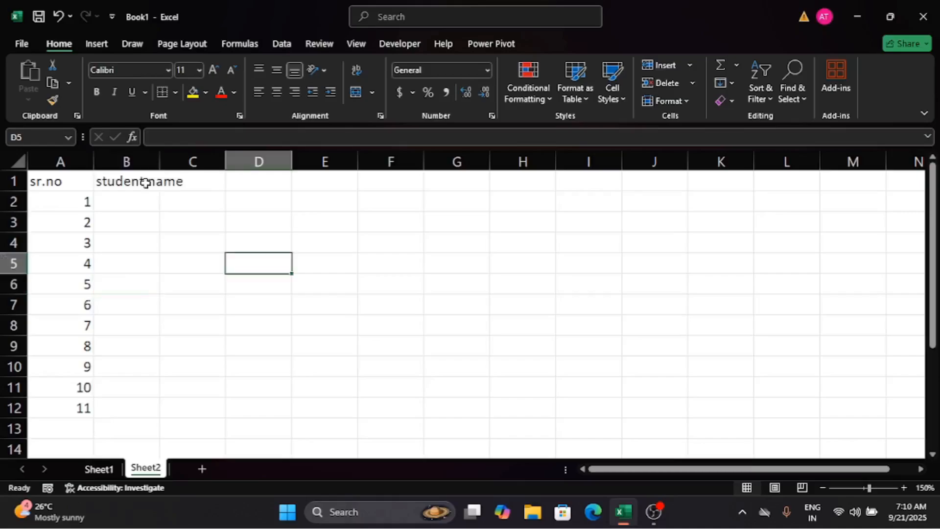
Keep the 'student name' header in B1 and undo an oversized widening of column B
left_click(146, 182)
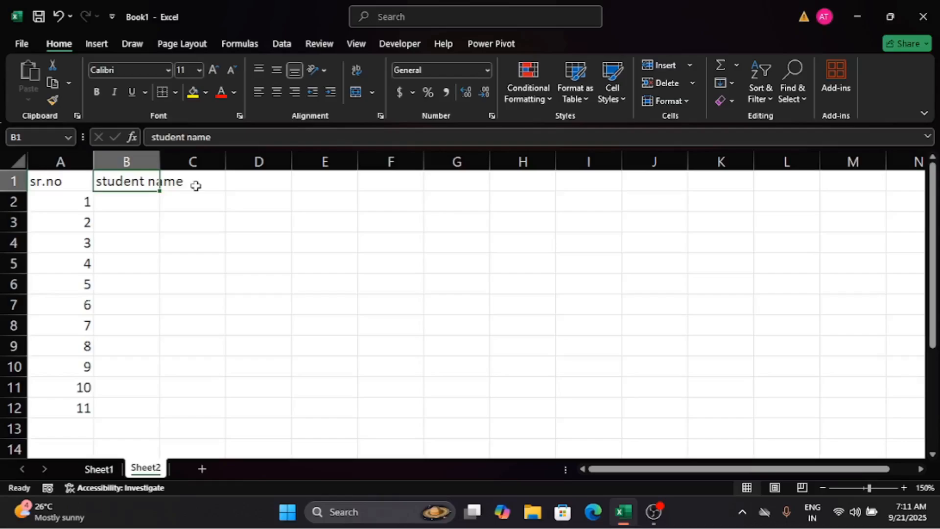
left_click(153, 152)
left_click_drag(159, 161, 443, 190)
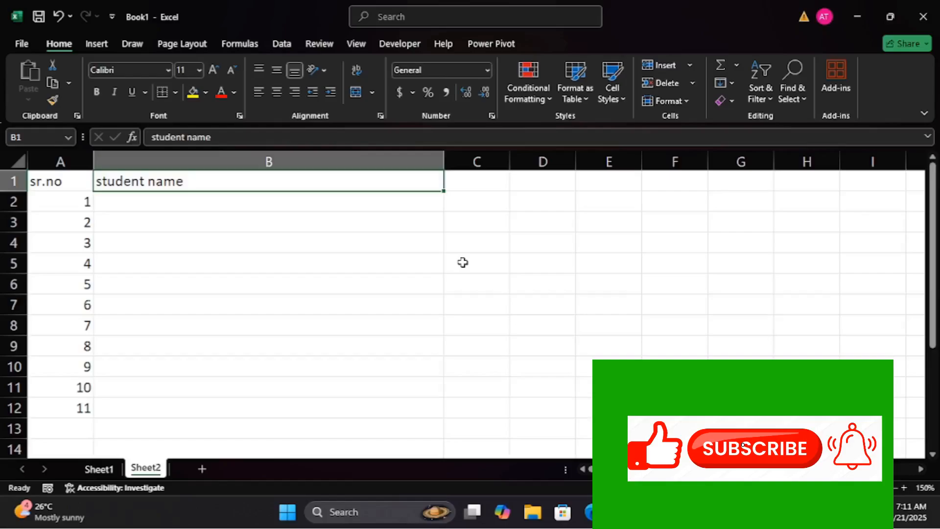
key("ctrl+z")
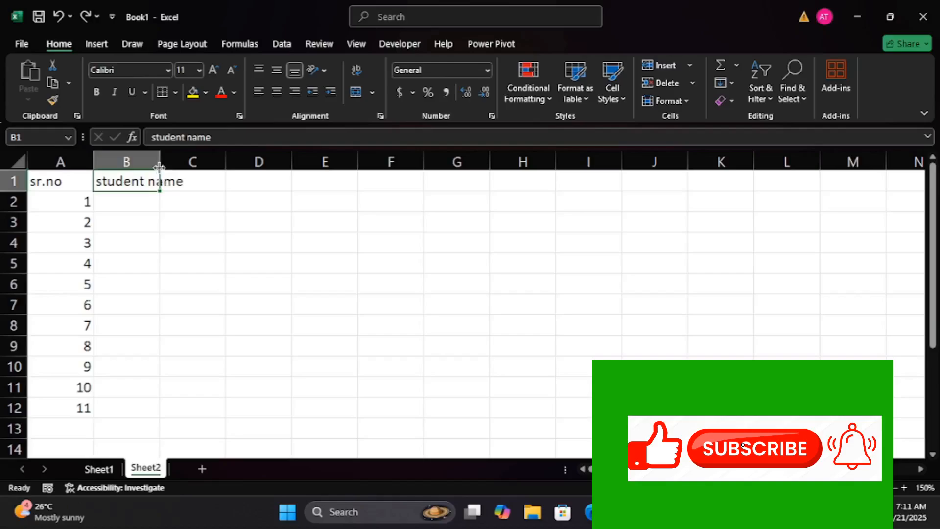
Widen column B to fit its header, enter 'ram' in C1, and AutoFit column C
left_click_drag(159, 168, 190, 168)
left_click(230, 183)
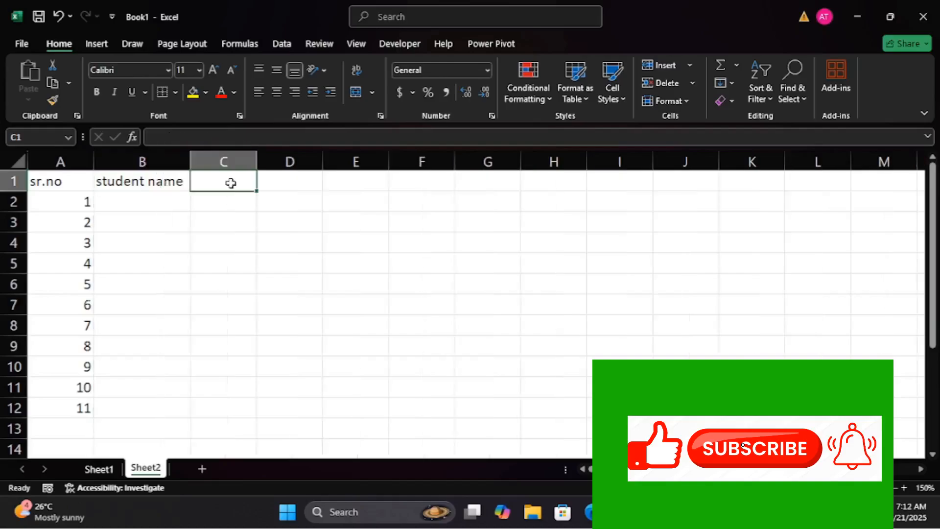
left_click(384, 283)
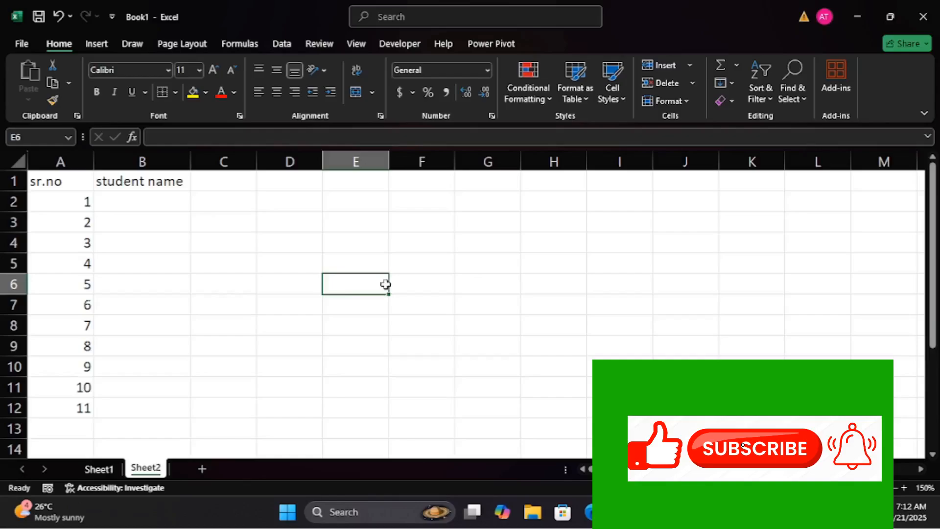
left_click(231, 183)
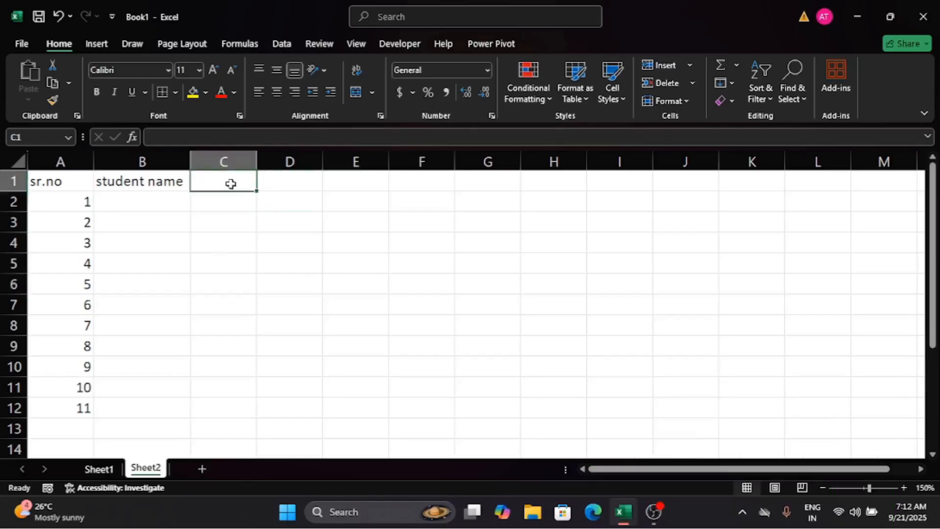
type("ram")
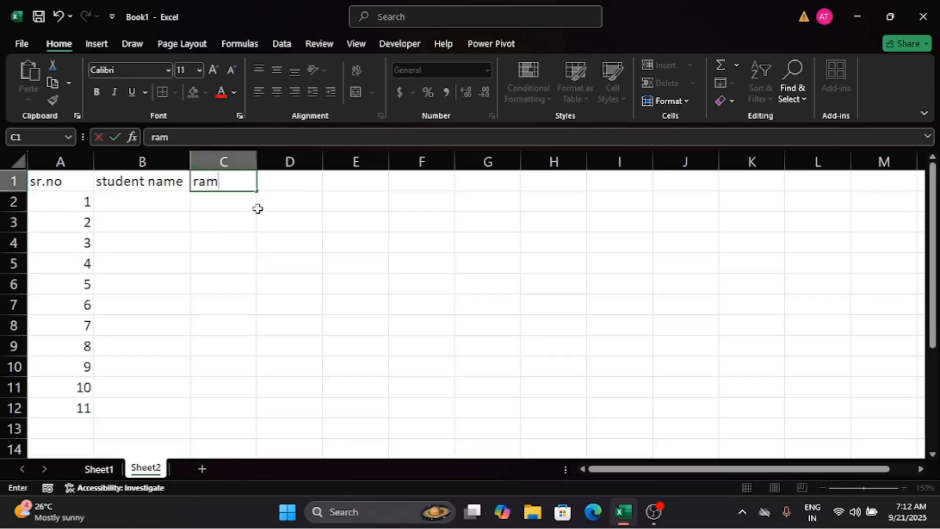
key("Return")
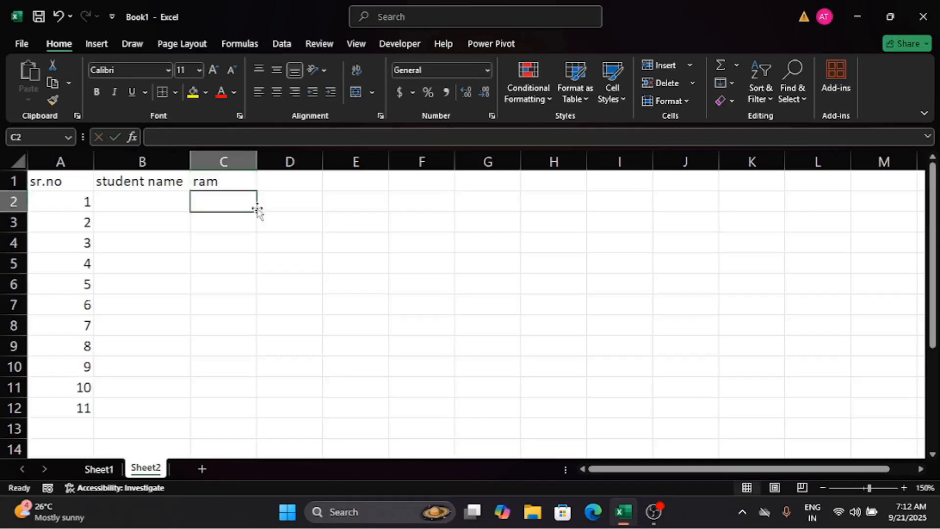
double_click(255, 163)
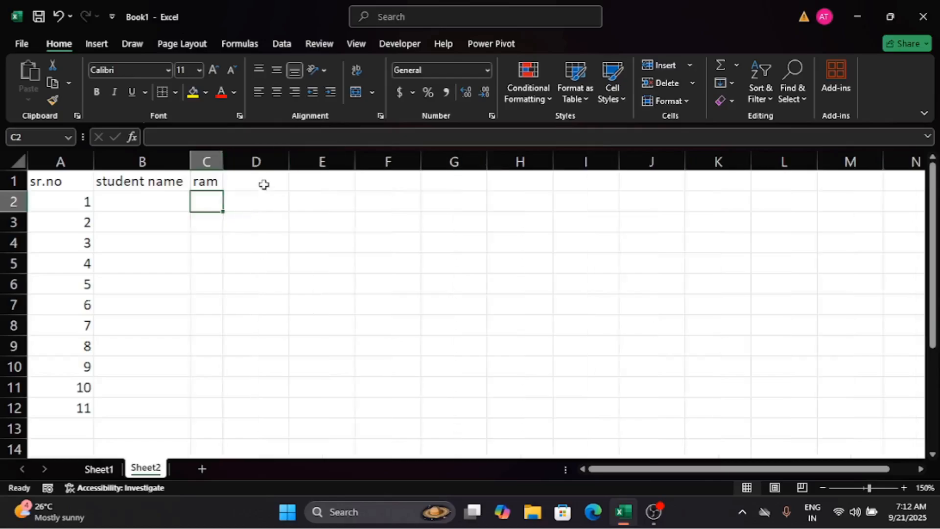
Enter 'A' in D1 and narrow column D around the single letter
left_click(264, 184)
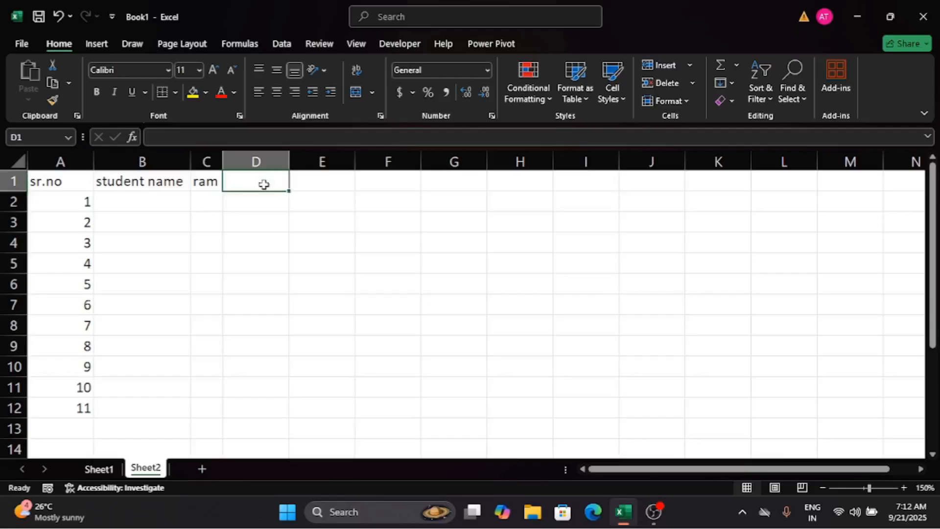
type("A")
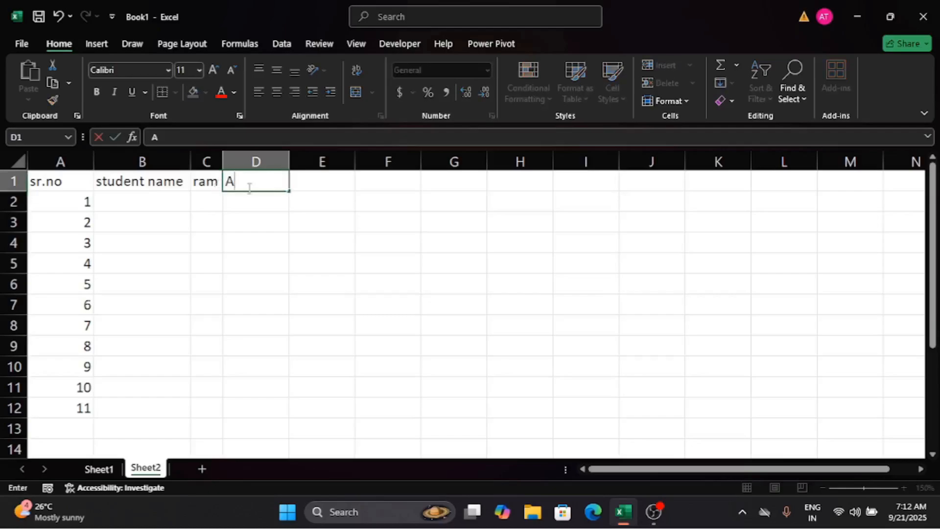
left_click(264, 209)
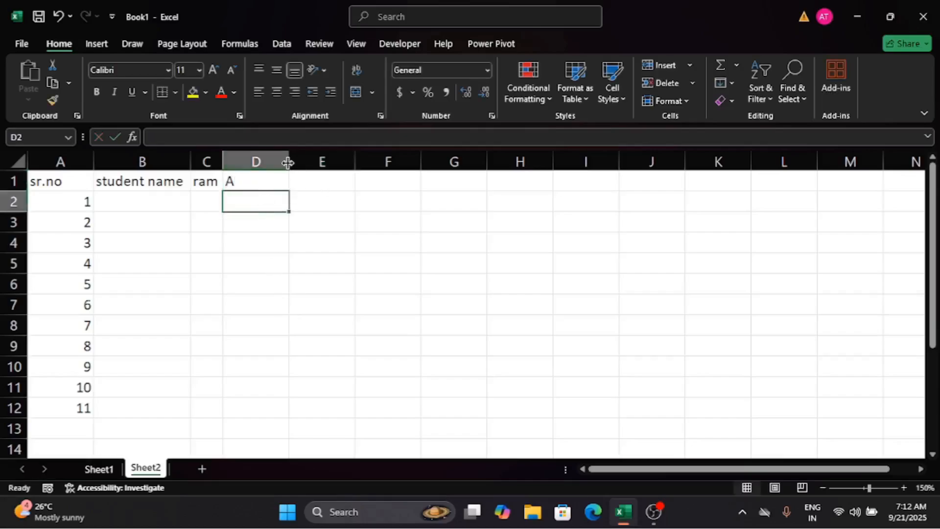
left_click_drag(287, 162, 240, 162)
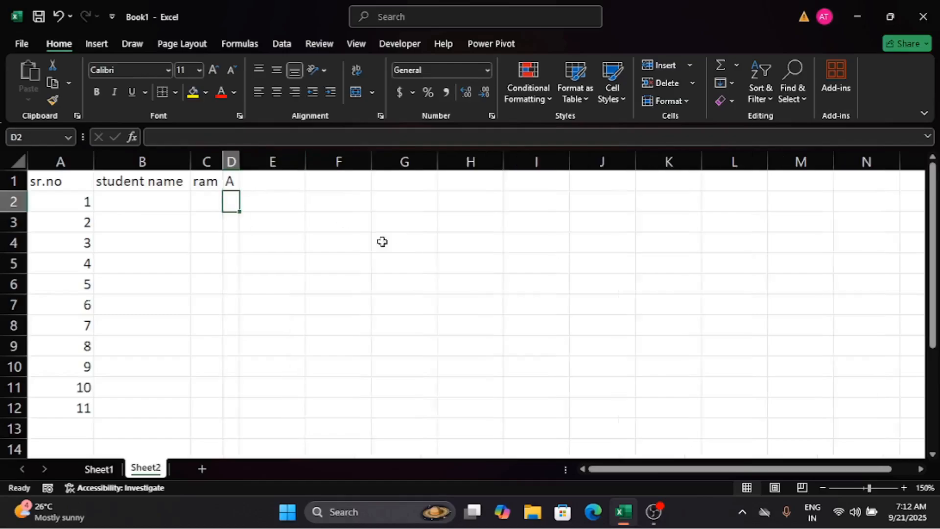
Enter the student's two-word full name in capitals in cell E1
left_click(279, 183)
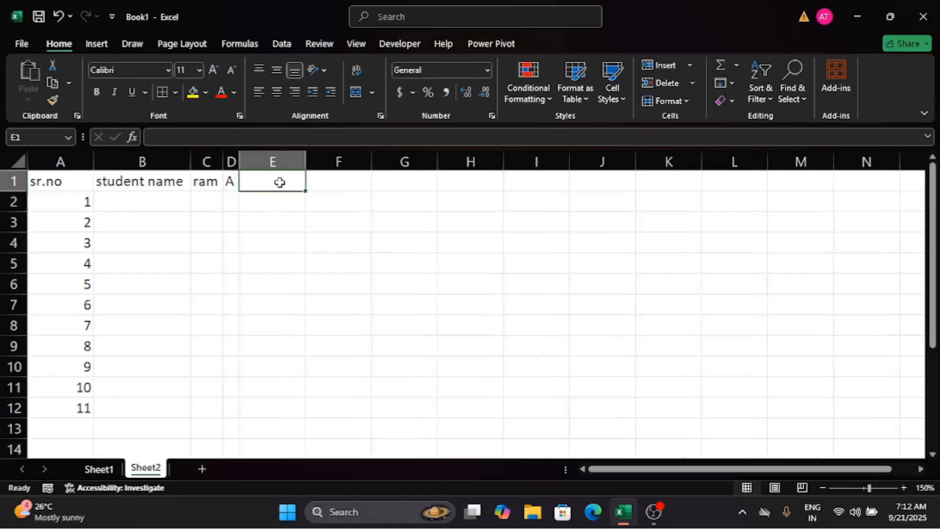
type("R")
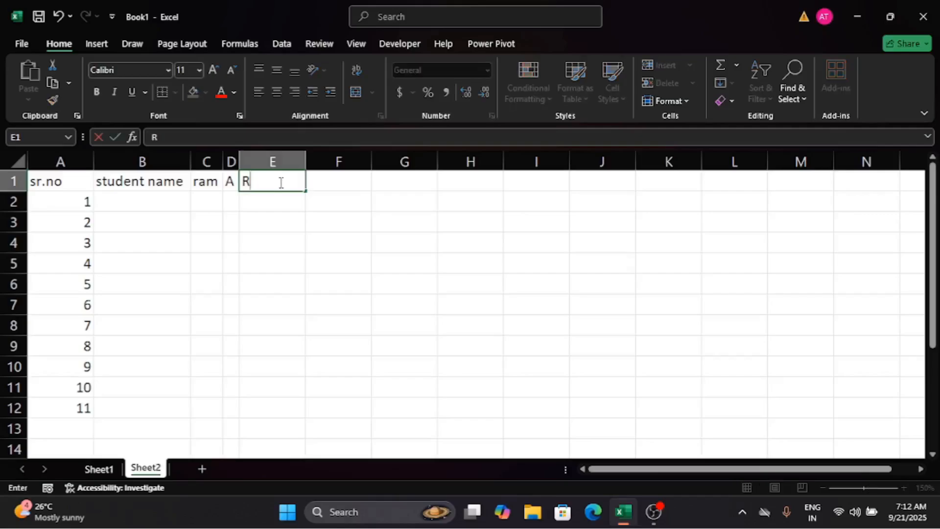
type("AJBEER SI")
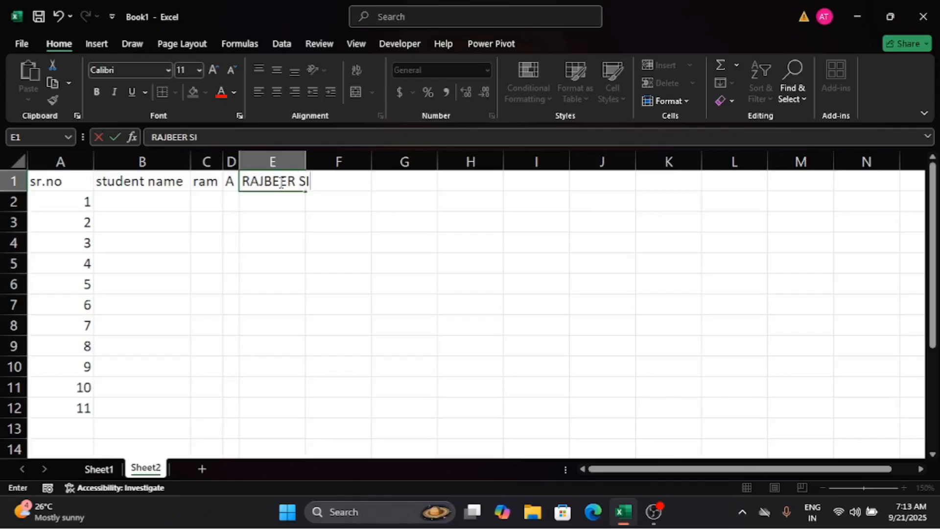
type("NGH")
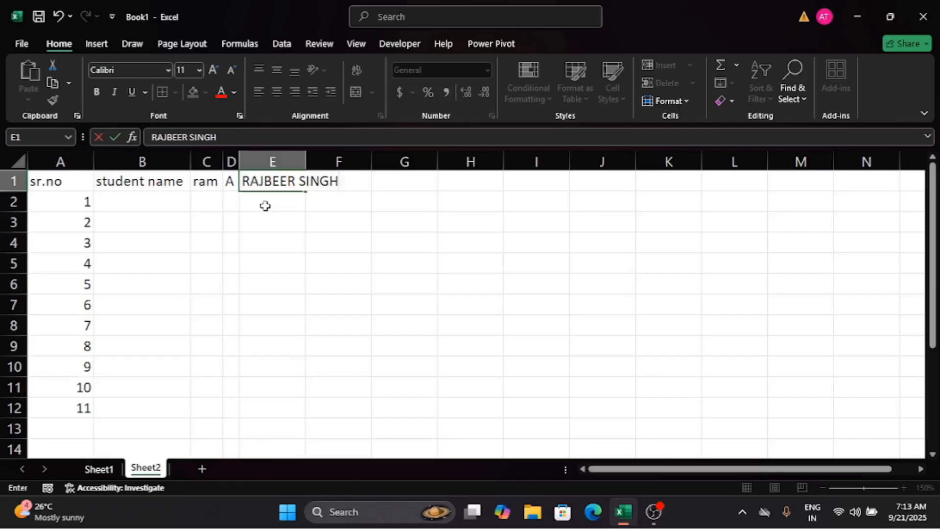
left_click(265, 205)
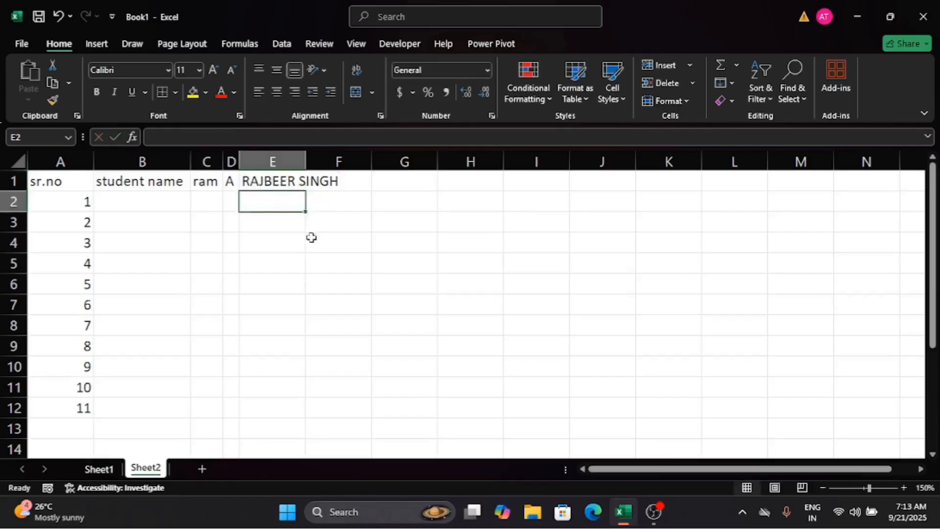
AutoFit column E to the full name in E1, undoing a trial manual widening
double_click(304, 162)
left_click(402, 268)
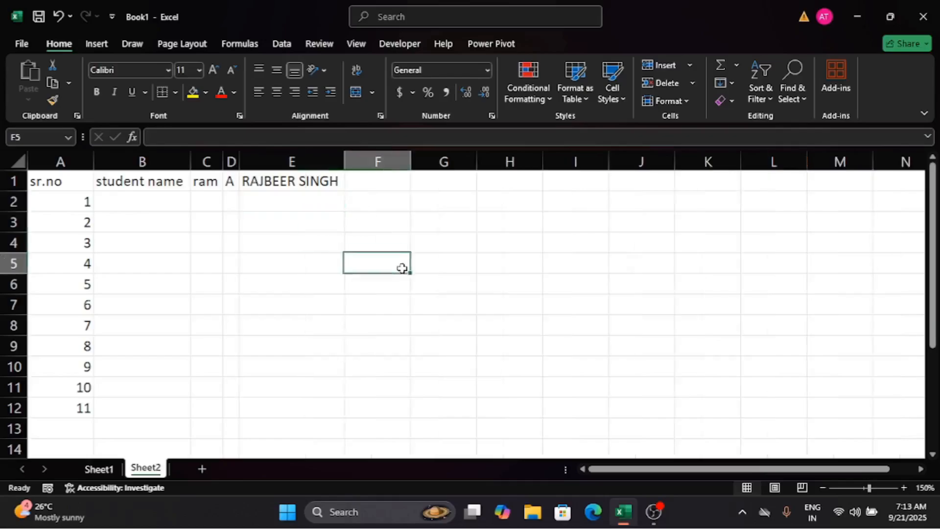
left_click_drag(402, 269, 394, 305)
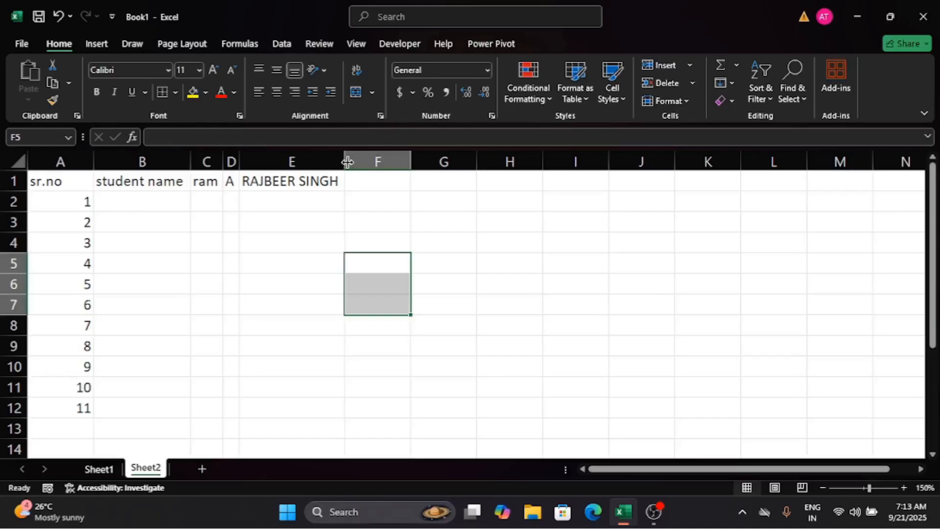
left_click(316, 246)
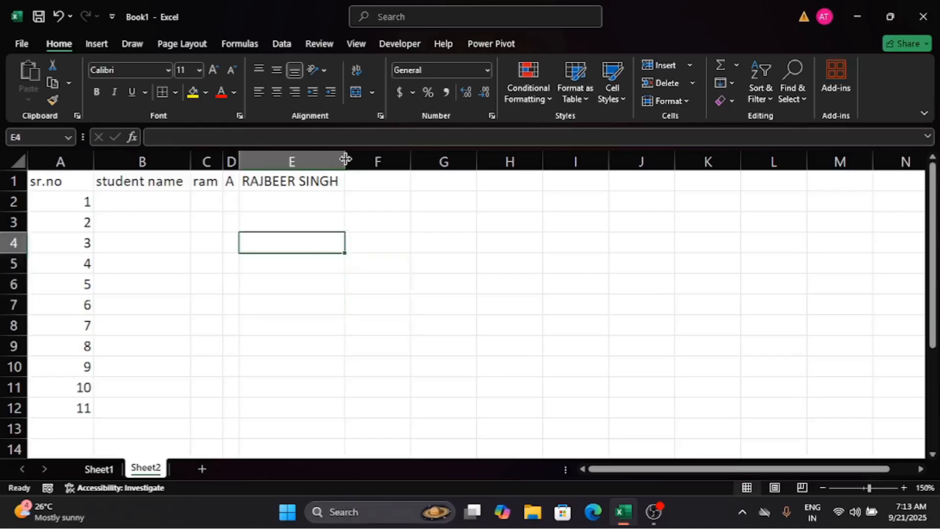
left_click_drag(345, 159, 681, 179)
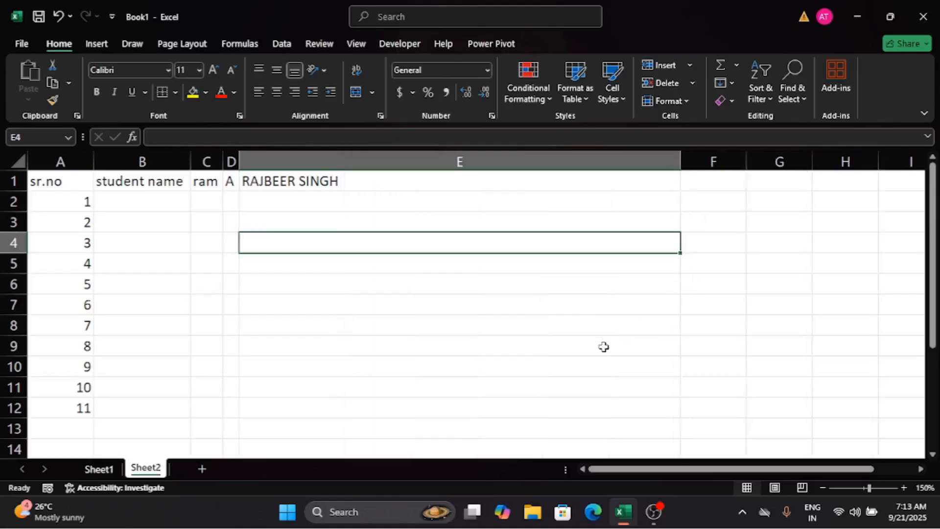
key("ctrl+z")
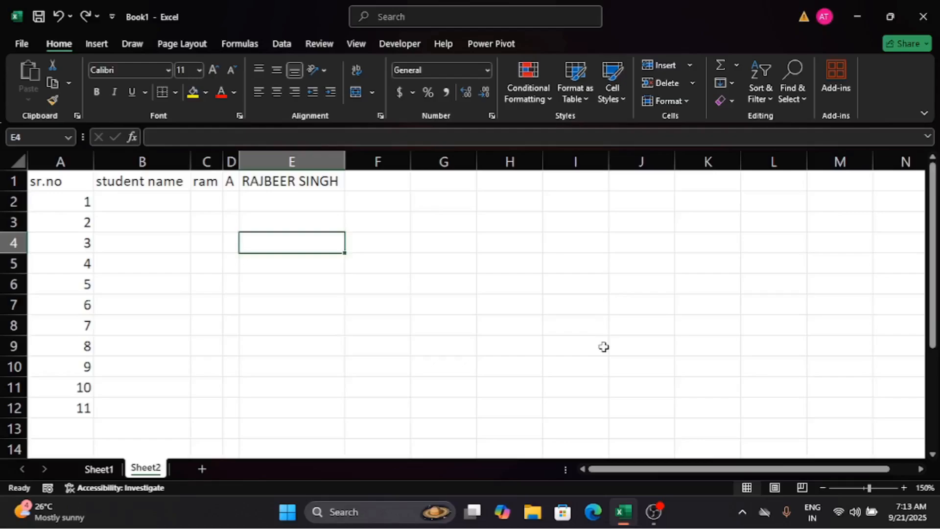